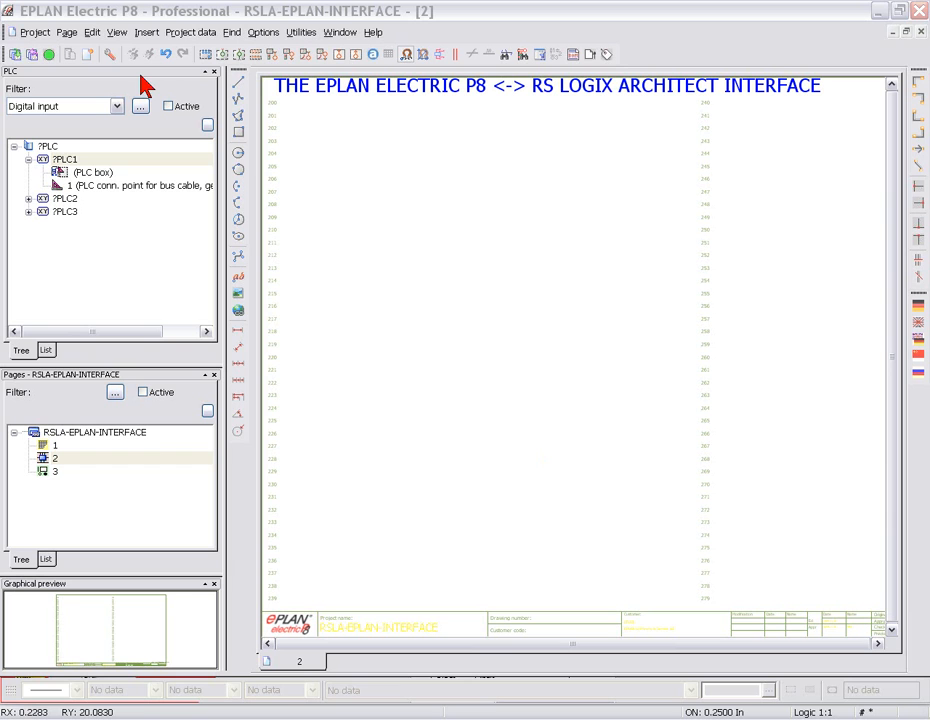
click(146, 32)
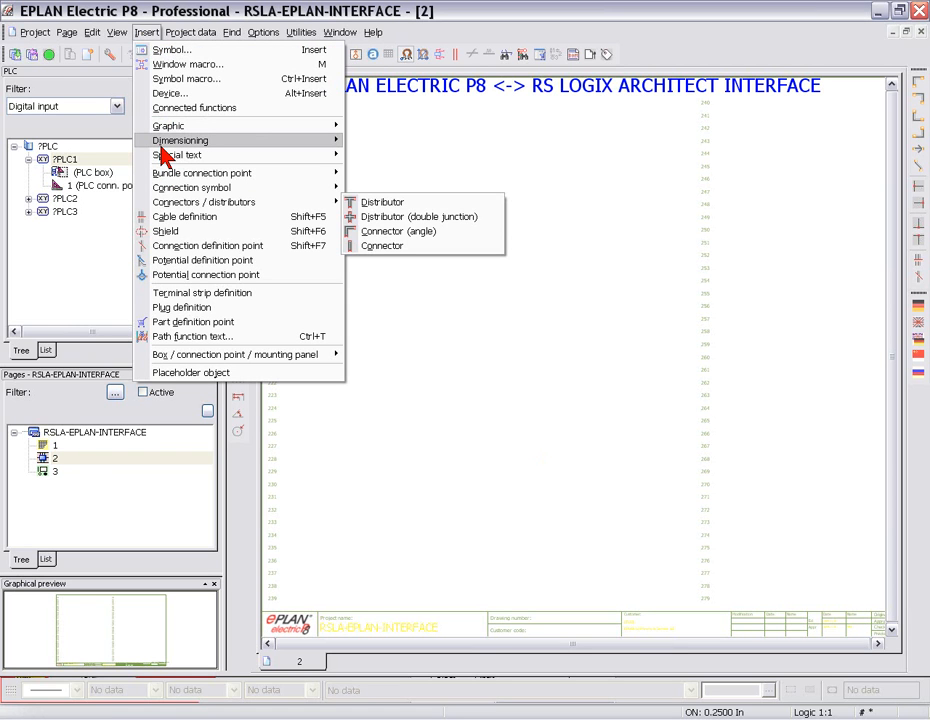
click(168, 98)
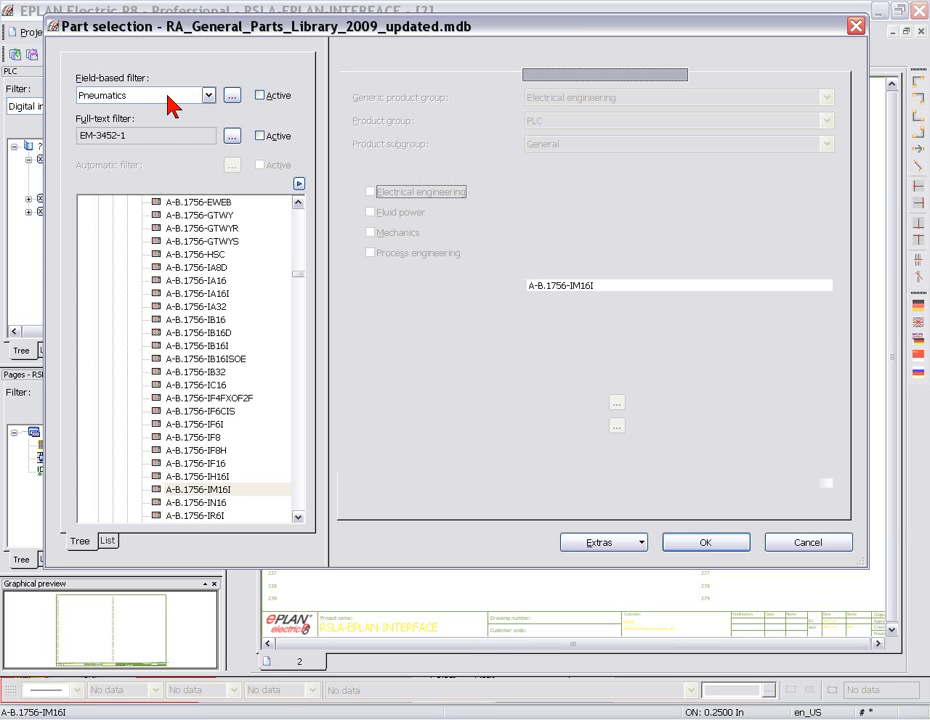
click(213, 330)
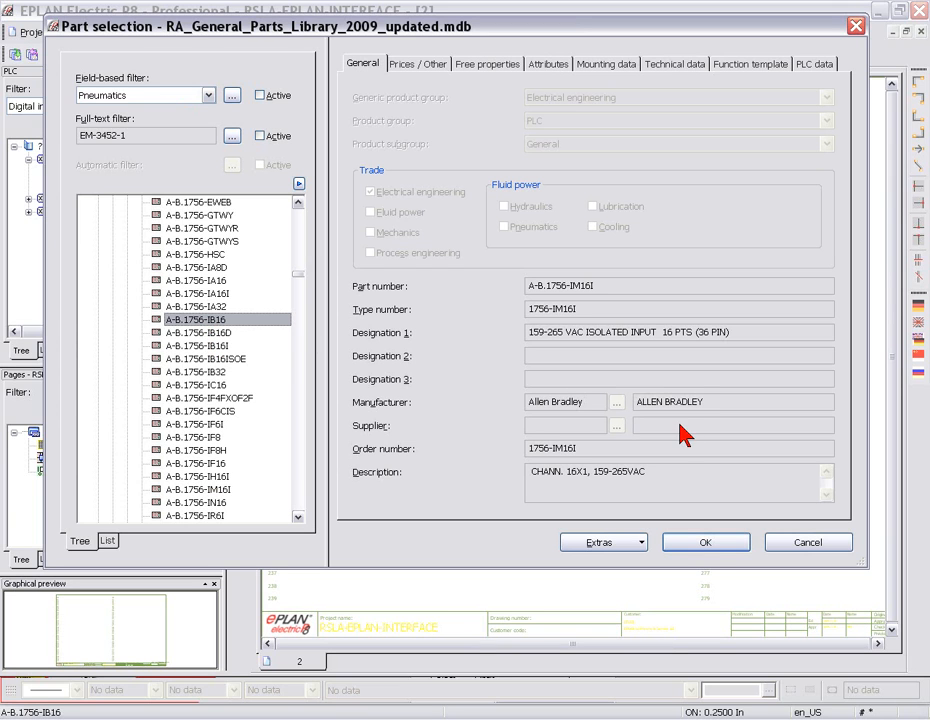
click(705, 542)
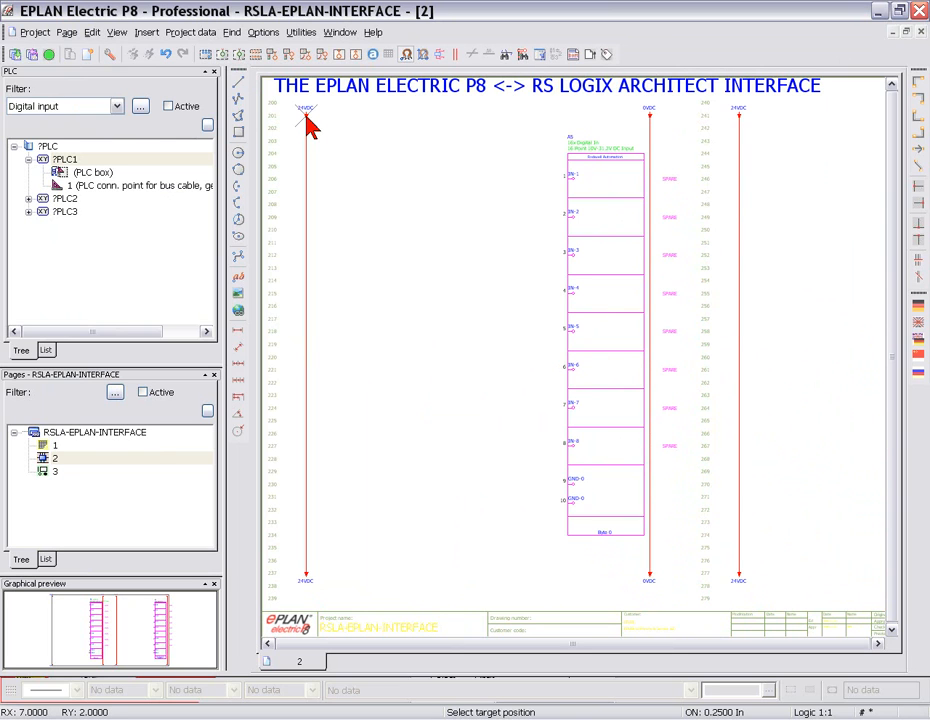
key(Escape)
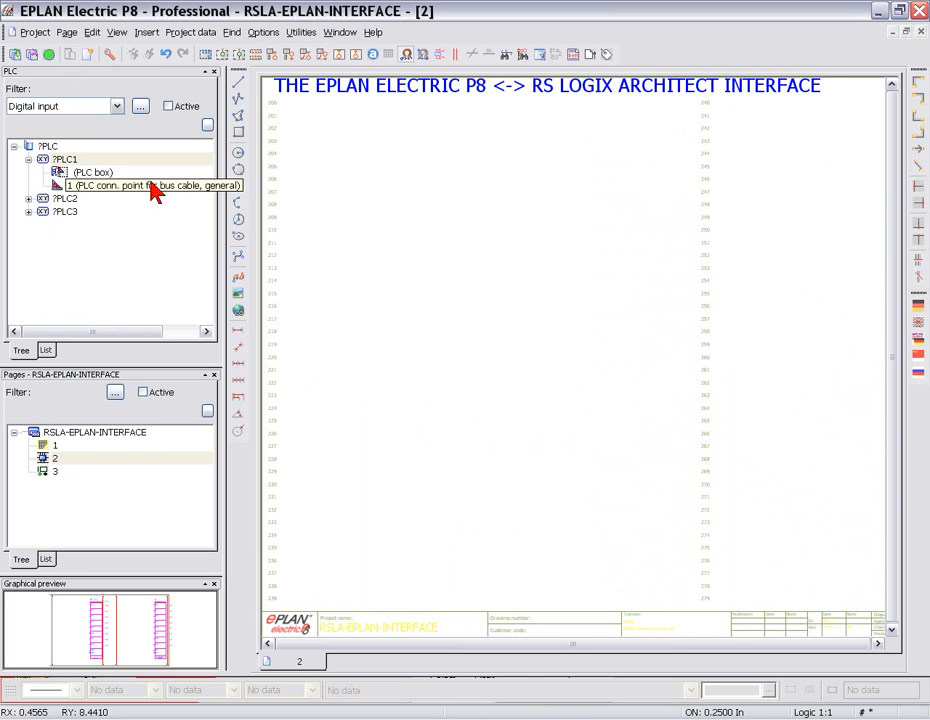
- Expand ?PLC2 and ?PLC3 in the PLC tree and examine their PLC boxes and connection points
click(28, 211)
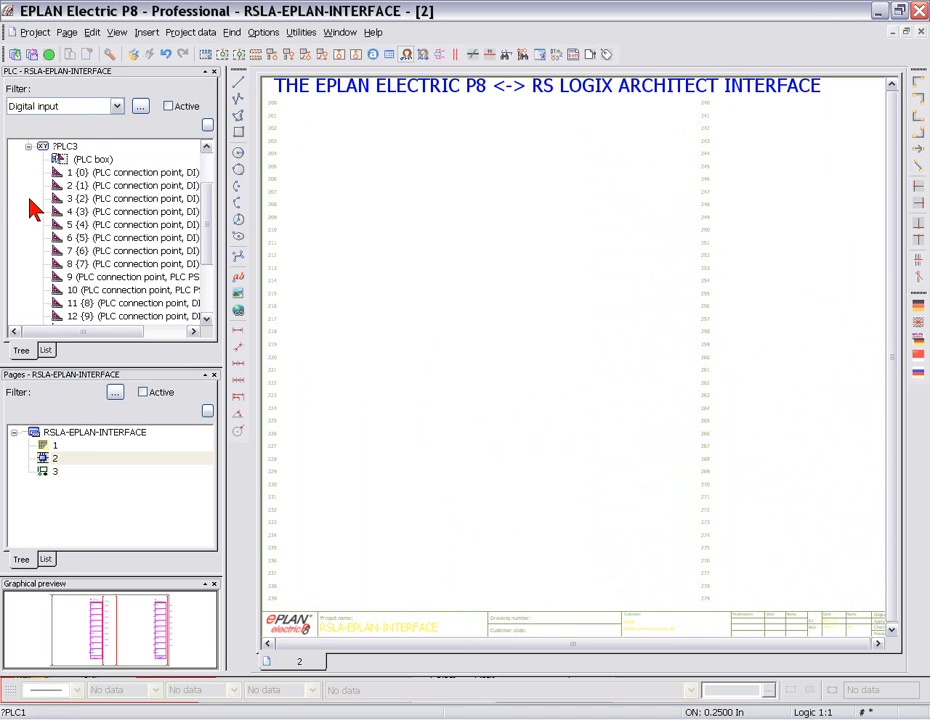
click(47, 147)
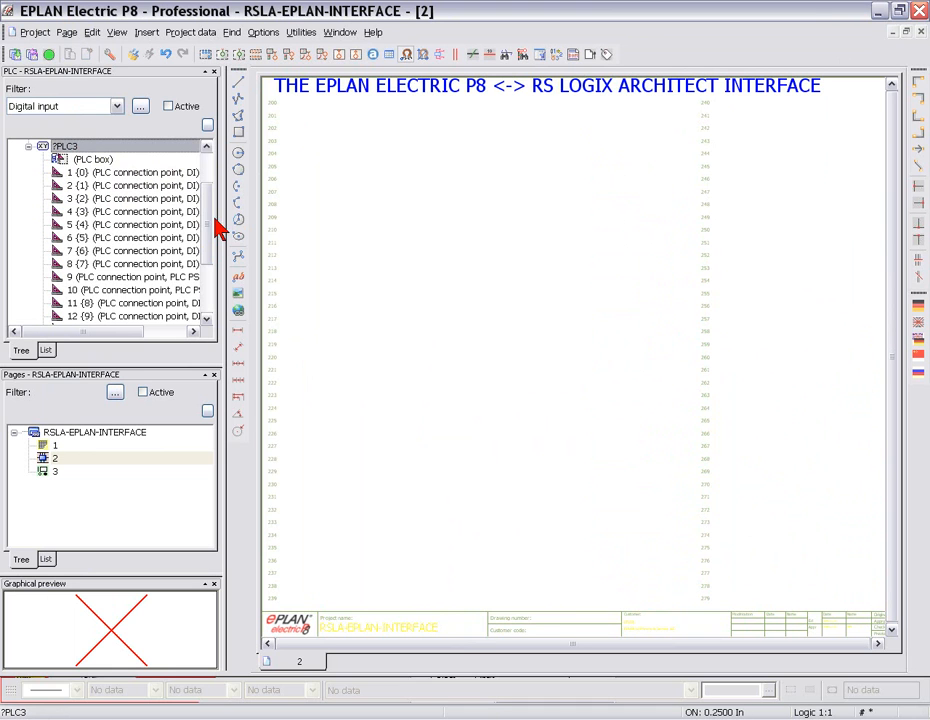
drag(216, 224, 212, 203)
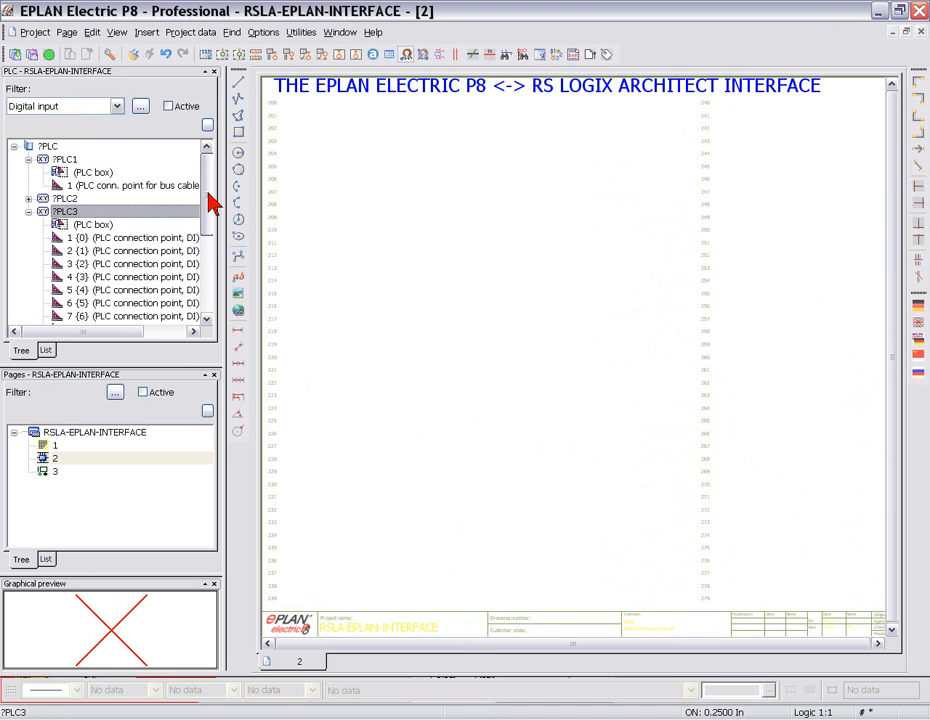
click(31, 200)
click(28, 199)
click(60, 211)
click(80, 174)
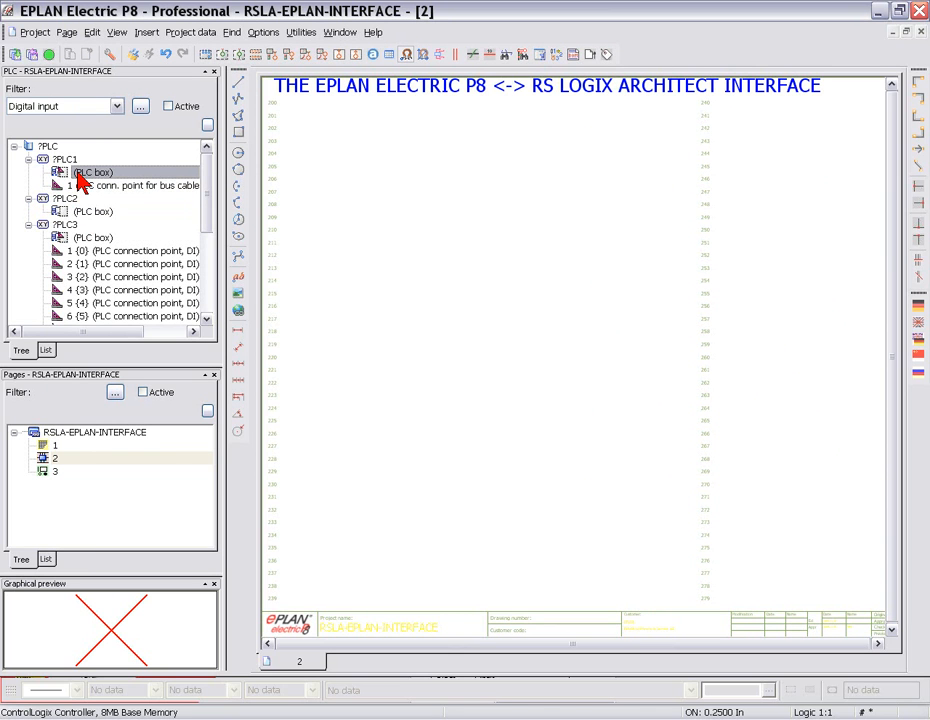
- Place the multi-line part macro of the ?PLC3 PLC box on page 2, with its 24VDC rail starting at line 201
click(88, 239)
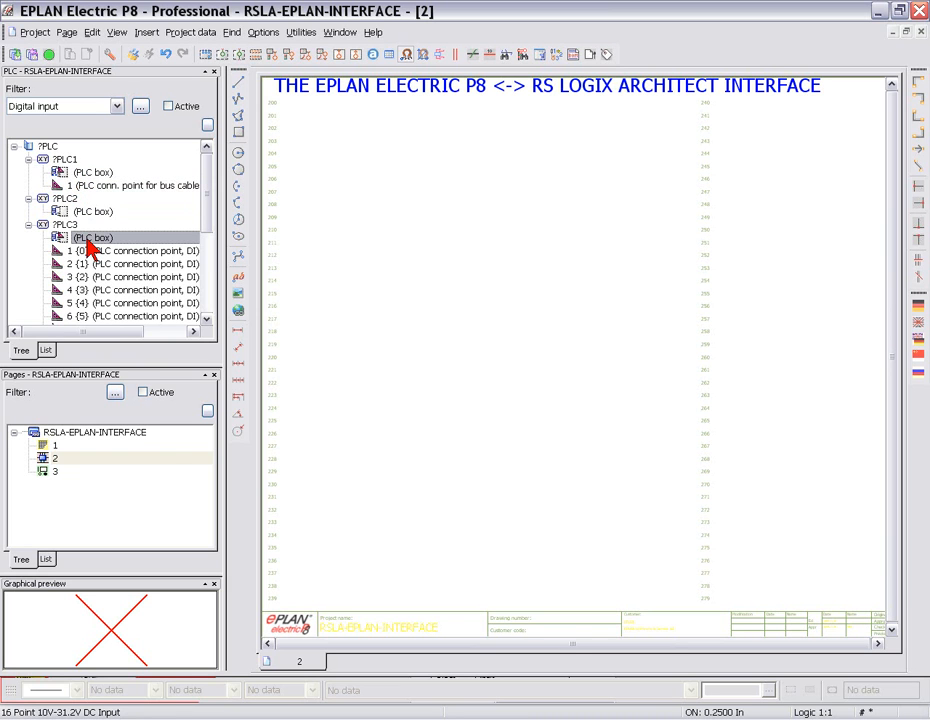
right_click(87, 240)
mouse_move(141, 356)
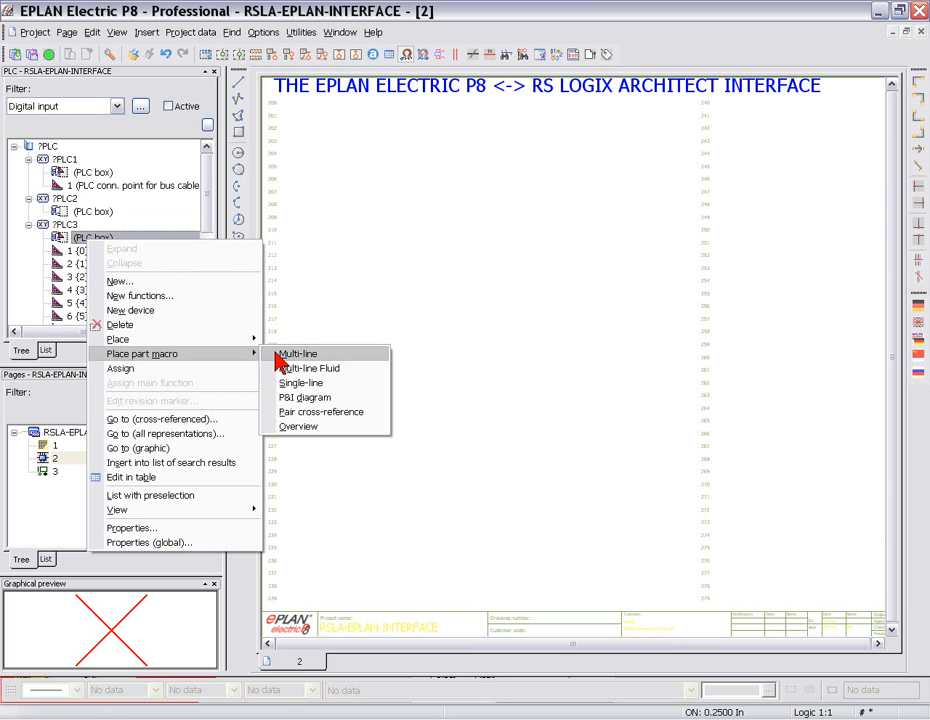
click(278, 355)
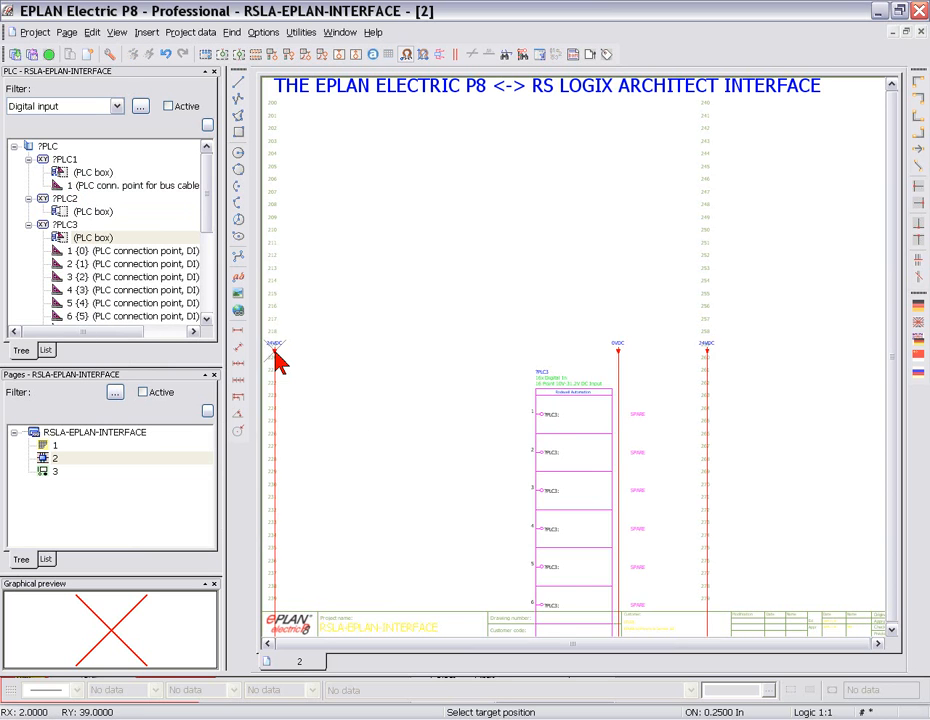
click(287, 117)
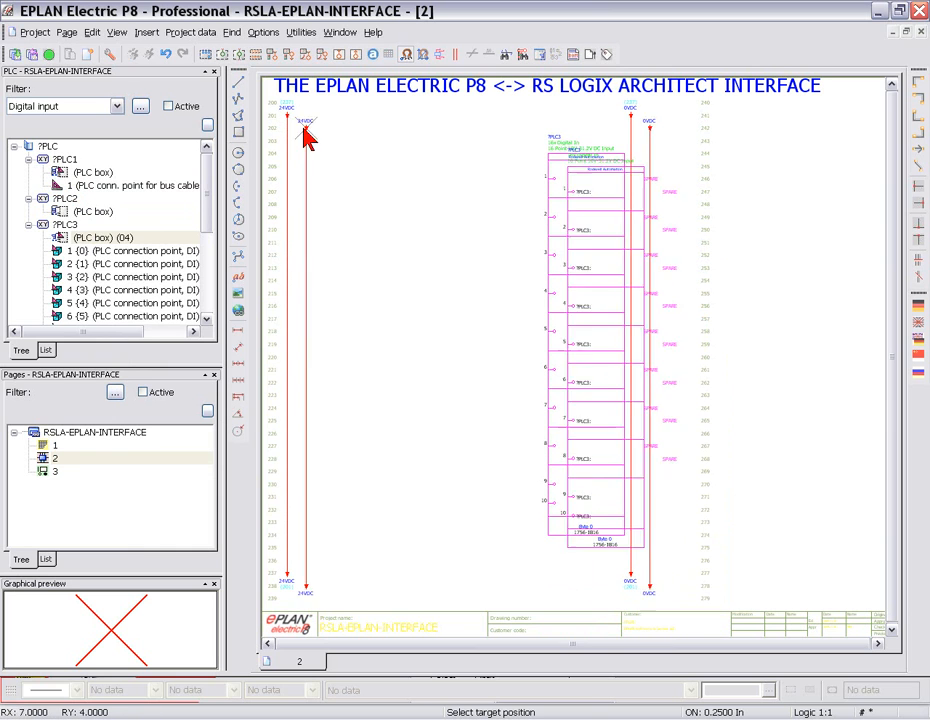
key(Escape)
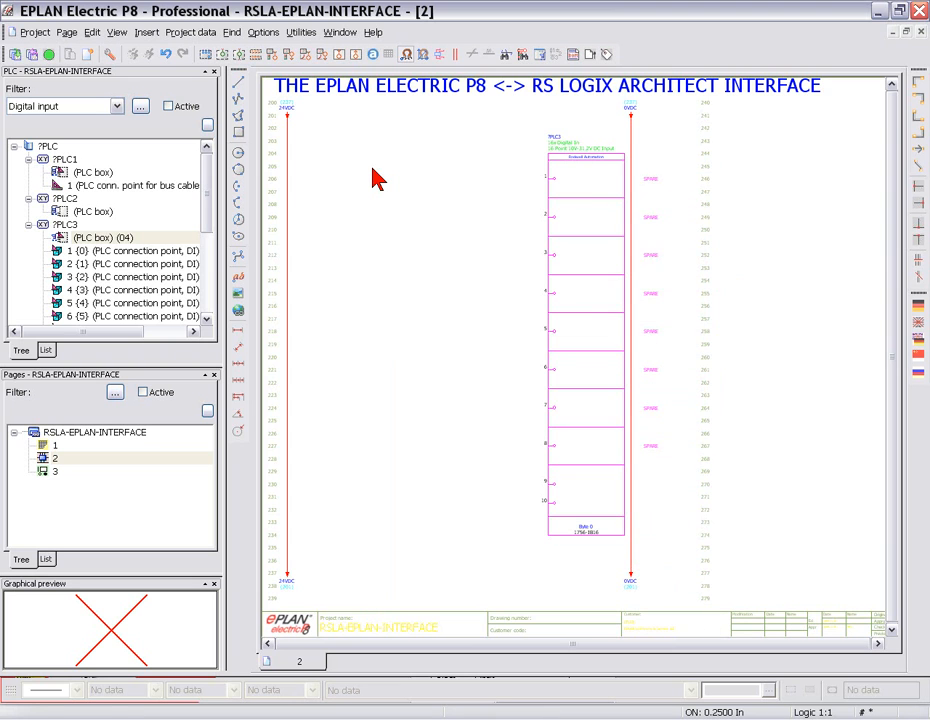
- Insert two mechanical limit switch NO contacts from NFPA_symbol_en_US at lines 206 and 209, aligned with PLC connection points 1 and 2
middle_drag(372, 168, 421, 205)
scroll(421, 205, up, 1)
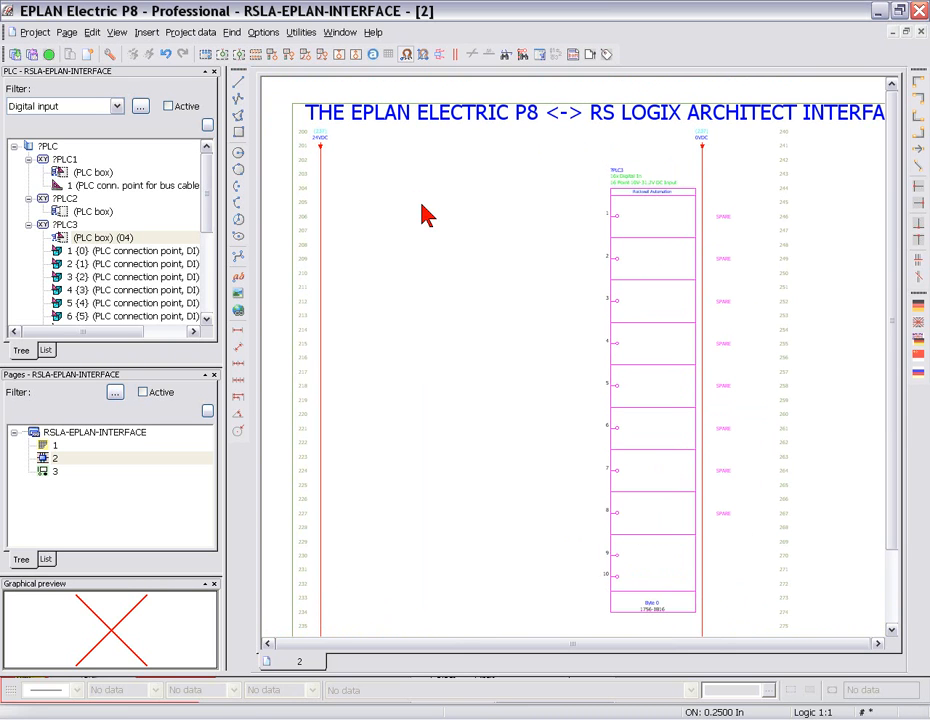
key(Insert)
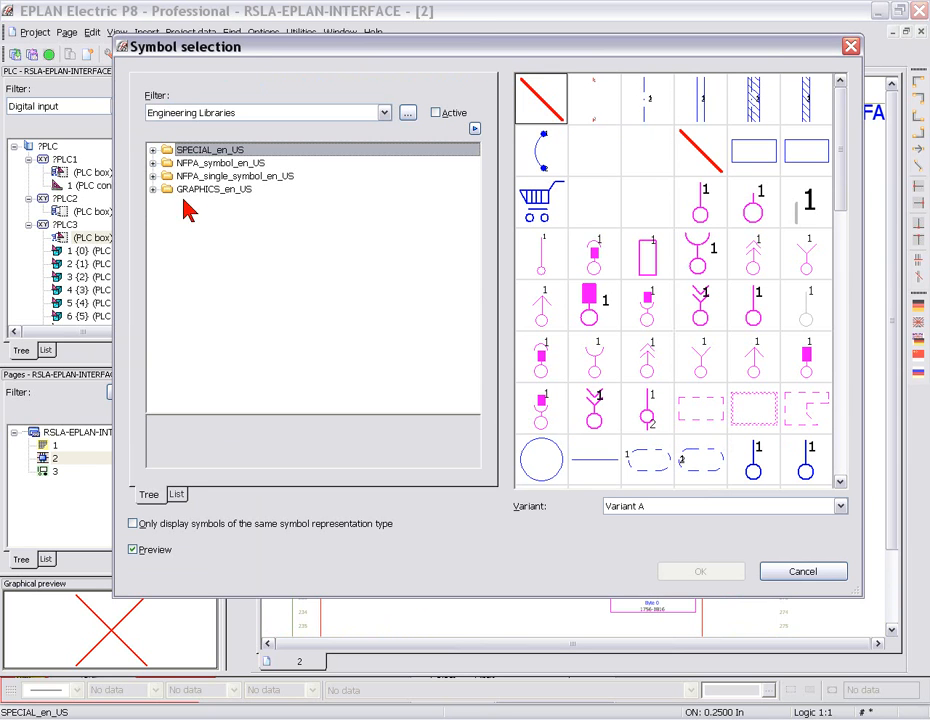
click(154, 162)
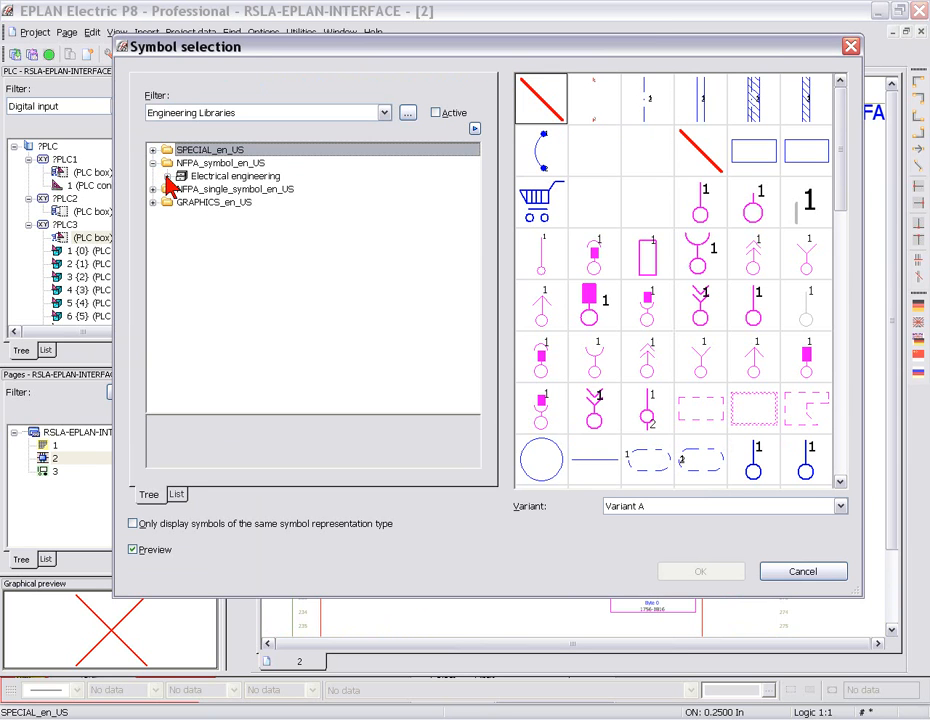
click(167, 176)
click(182, 241)
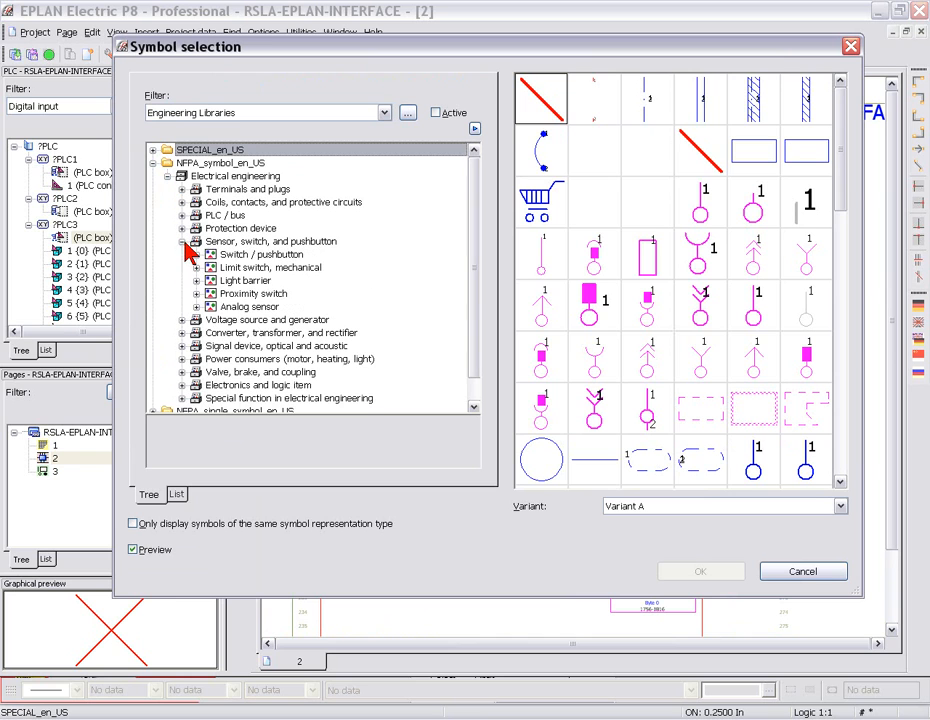
click(222, 268)
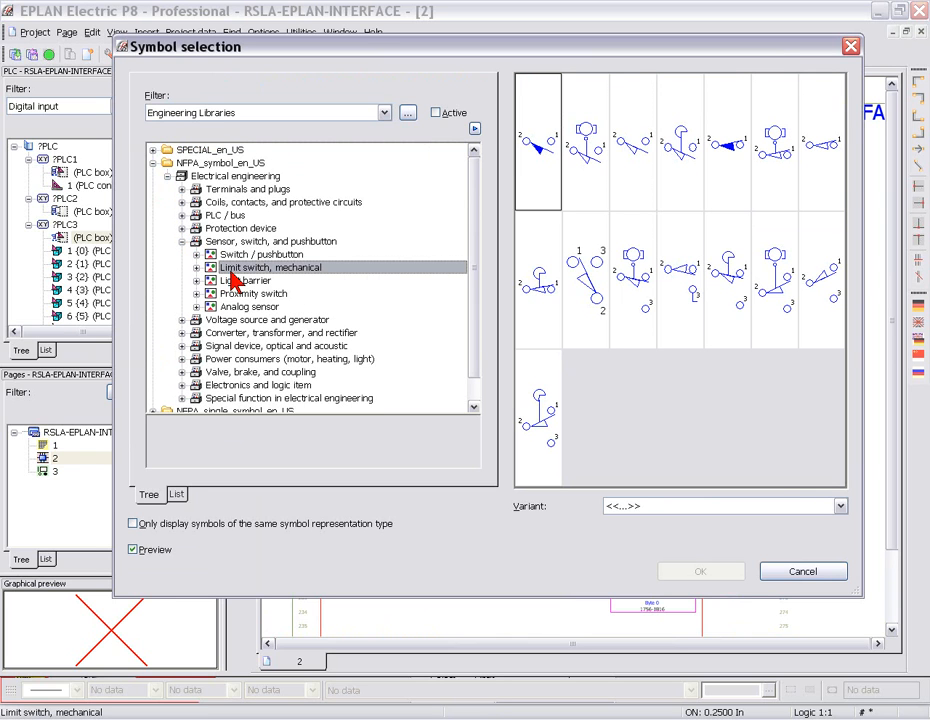
click(536, 166)
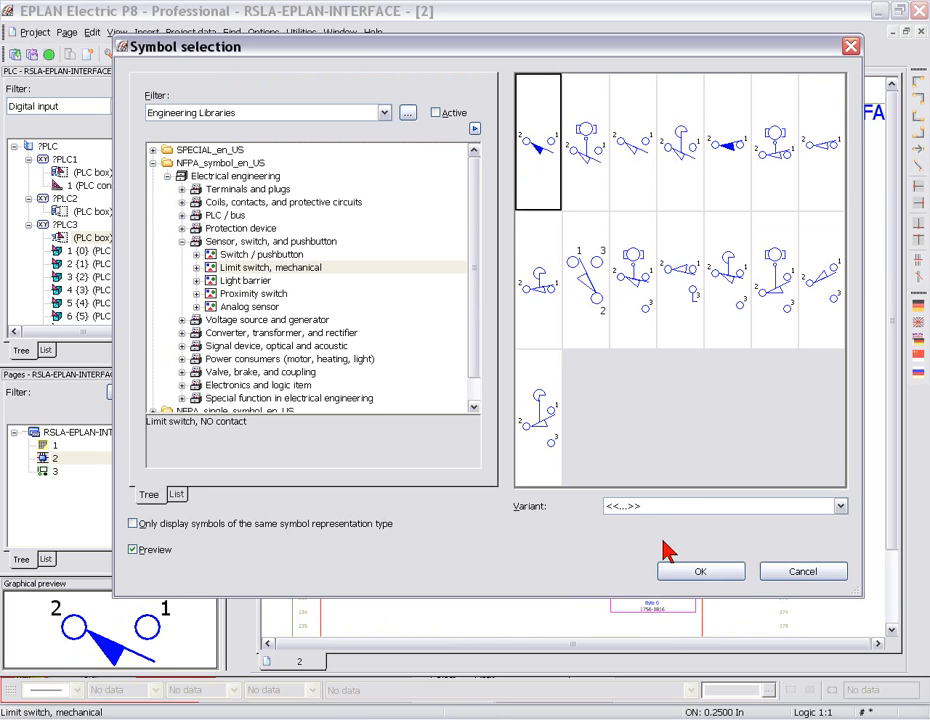
click(708, 572)
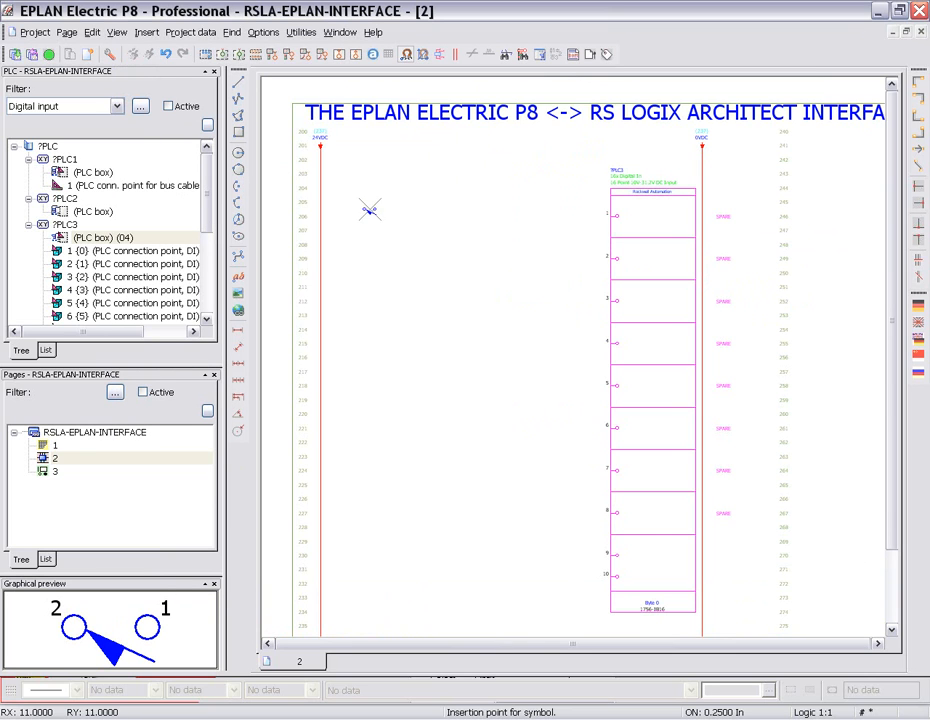
drag(376, 216, 376, 270)
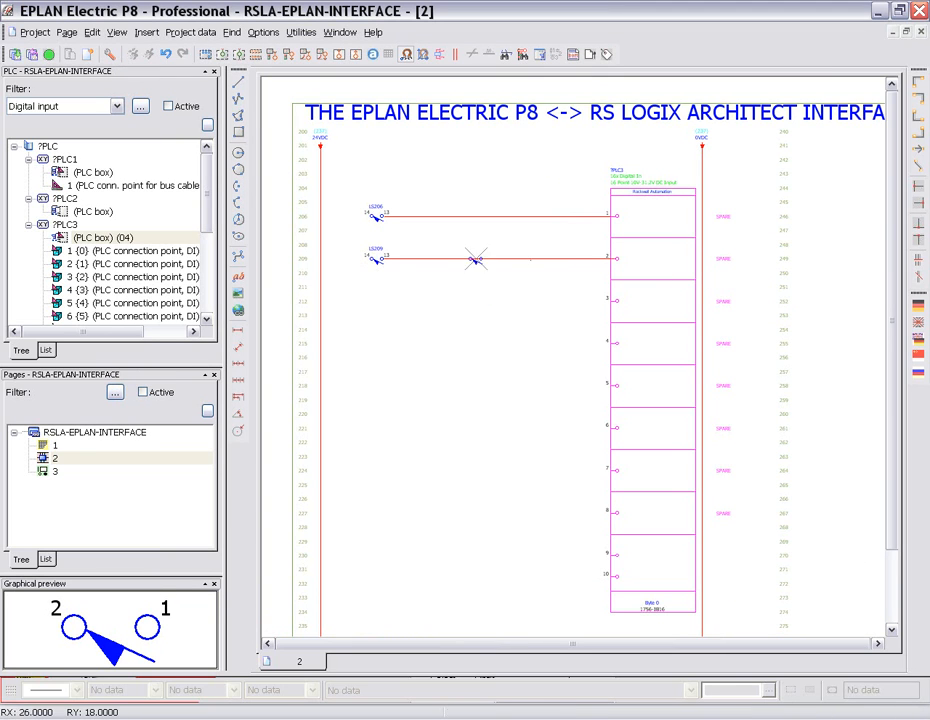
- Connect both limit switches to the vertical 24VDC rail with T-nodes at lines 206 and 209
click(919, 188)
click(320, 216)
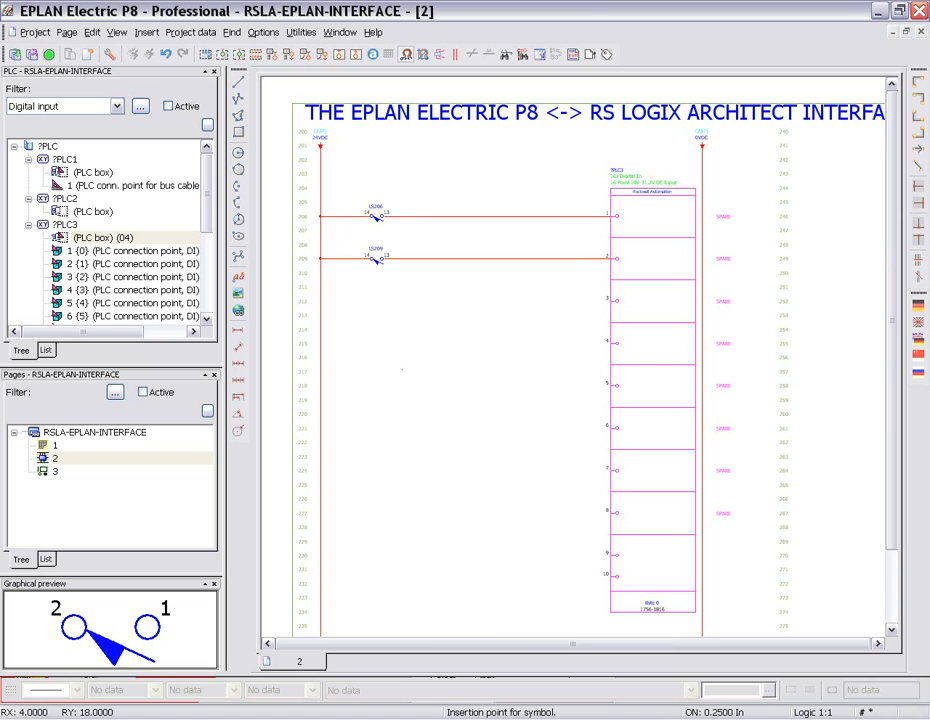
key(Escape)
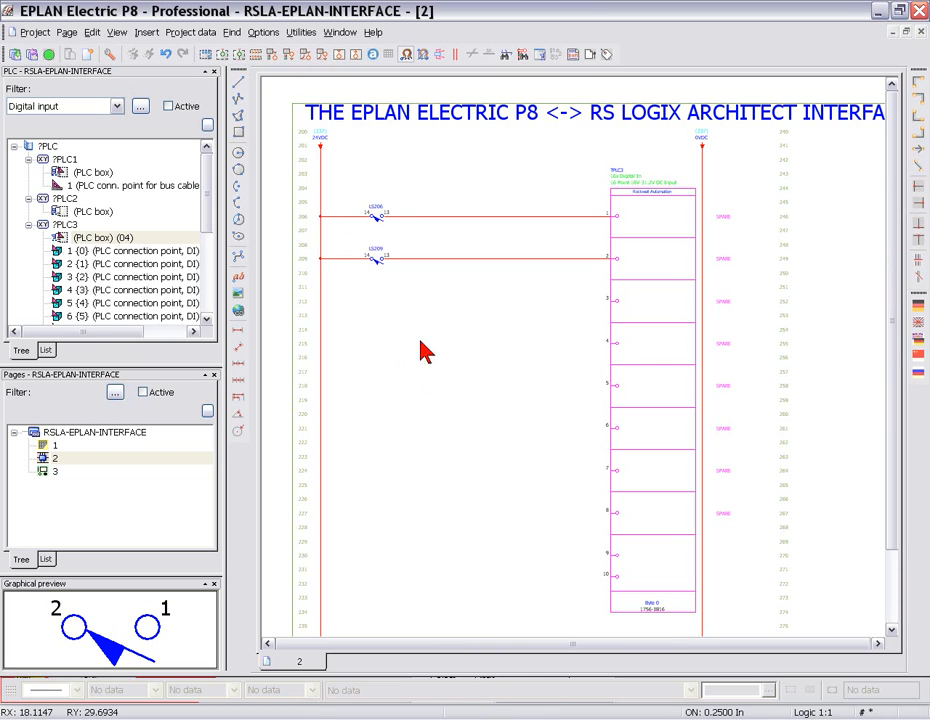
- Set the path function text beside PLC connection point 1 to LIMIT 1
double_click(720, 218)
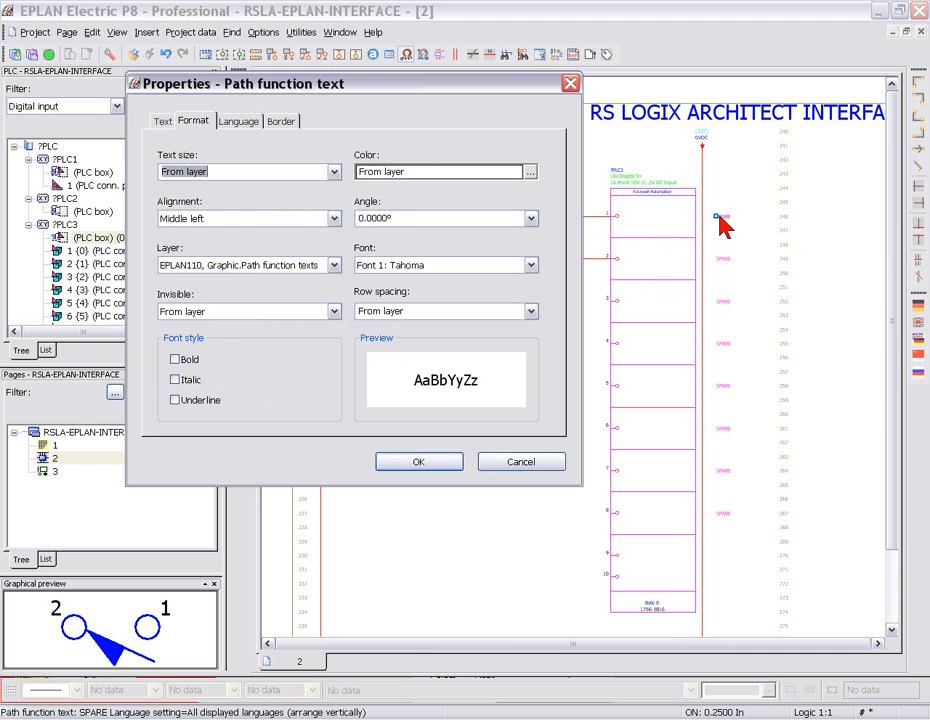
click(156, 121)
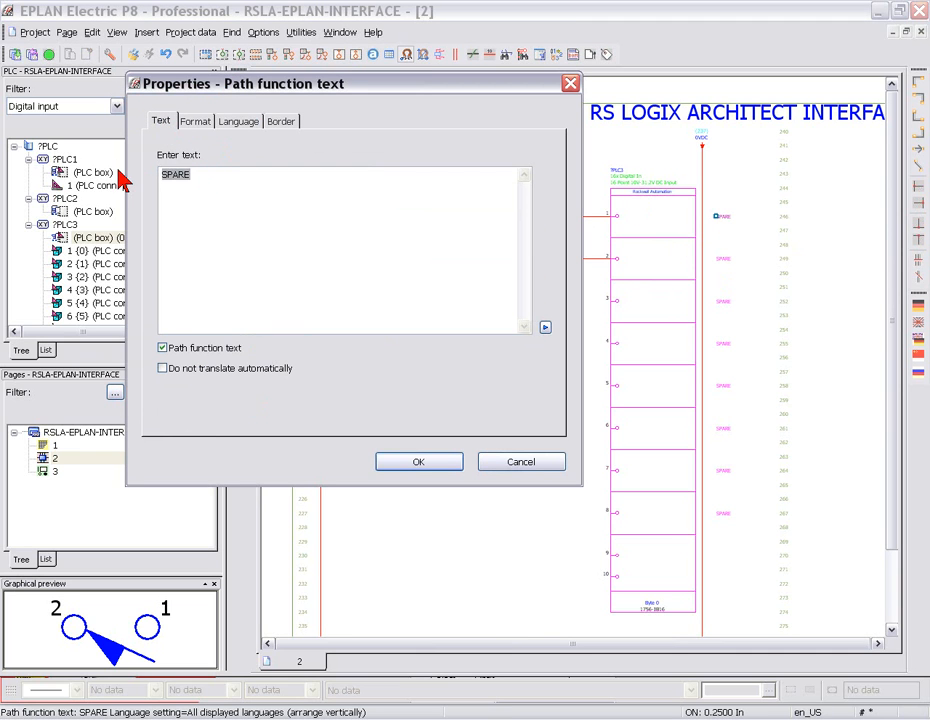
text(LIMIT 1)
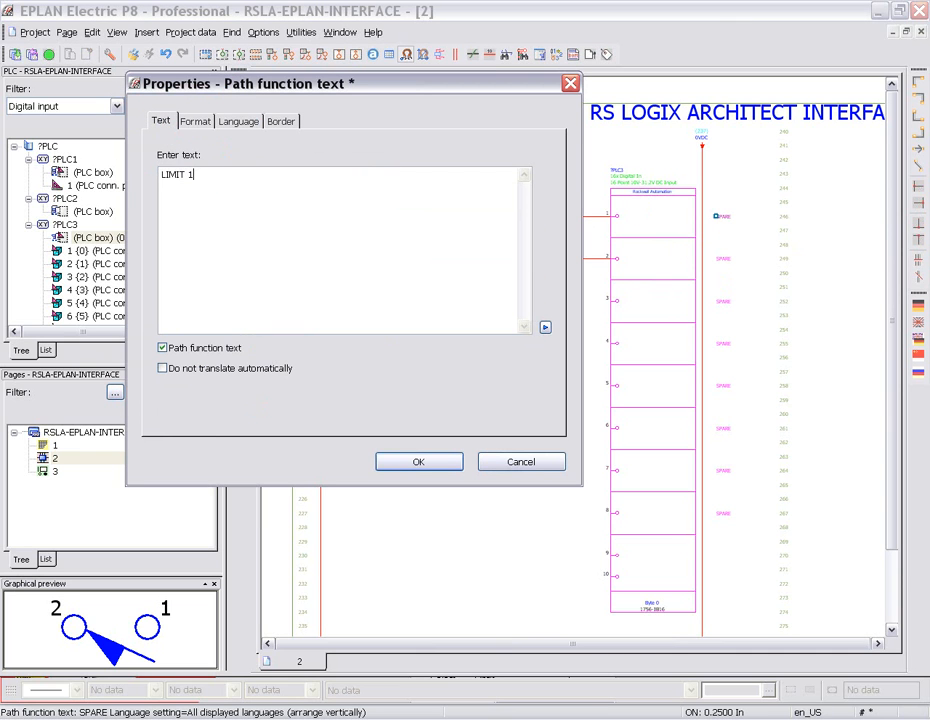
click(418, 464)
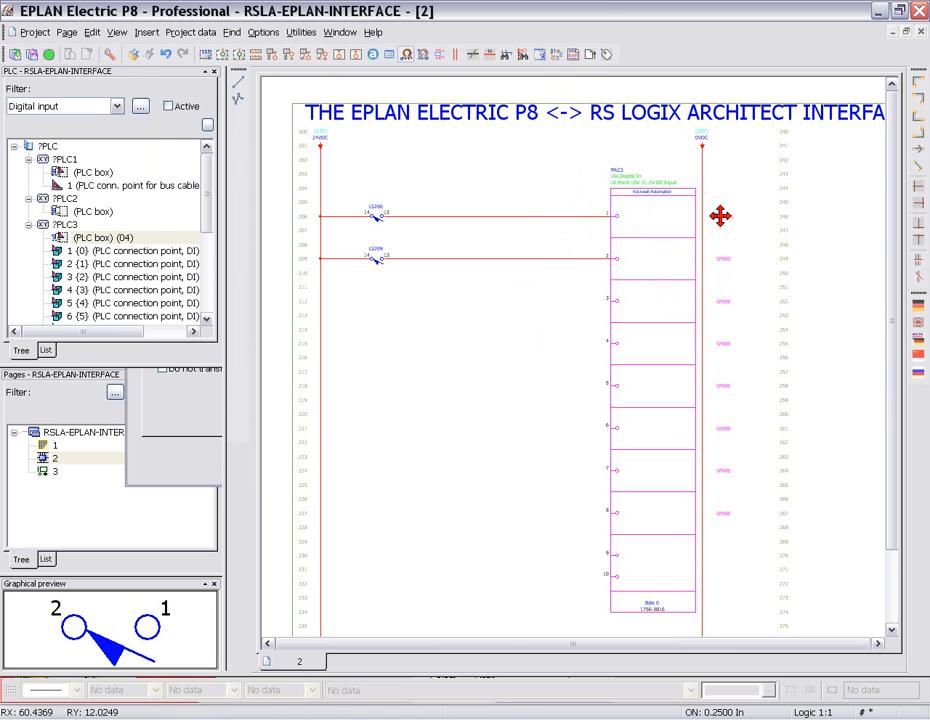
- Set the path function text beside PLC connection point 2 to LIMIT 2
double_click(722, 259)
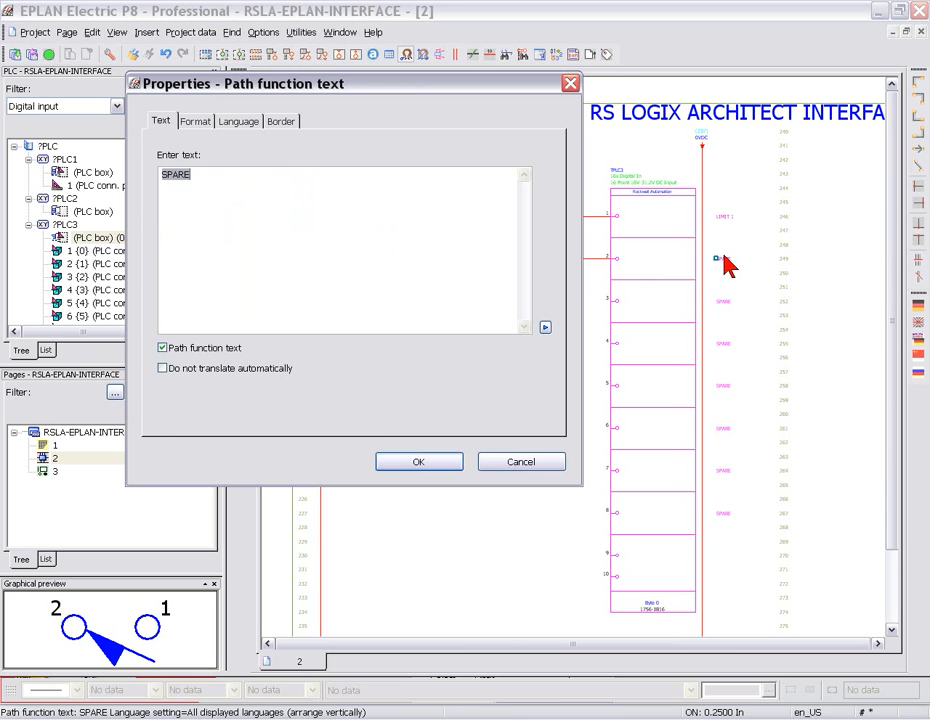
text(LIMIT 2)
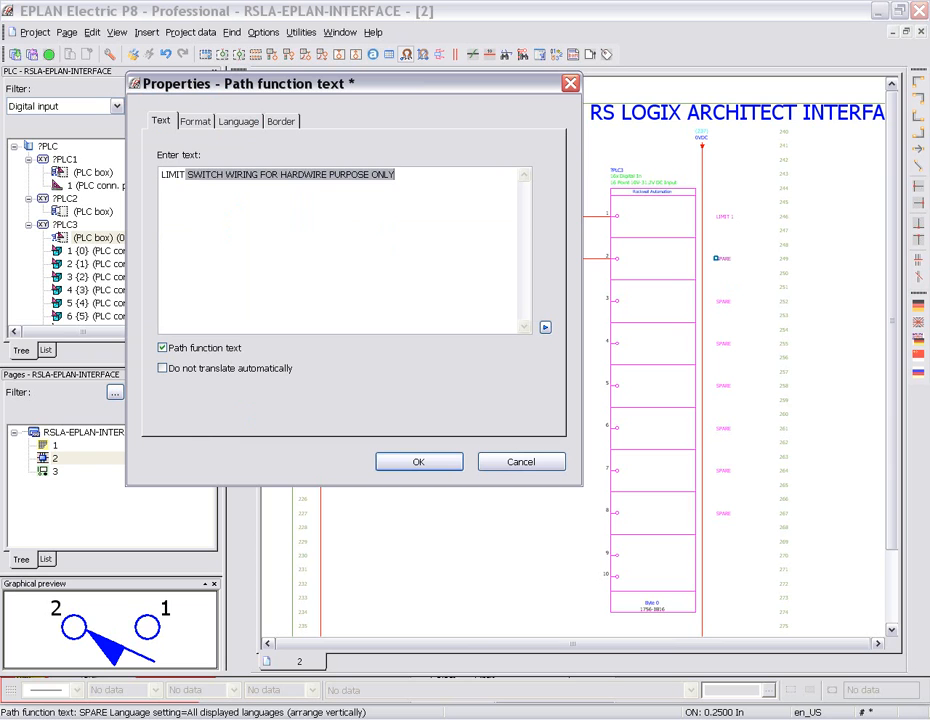
click(440, 466)
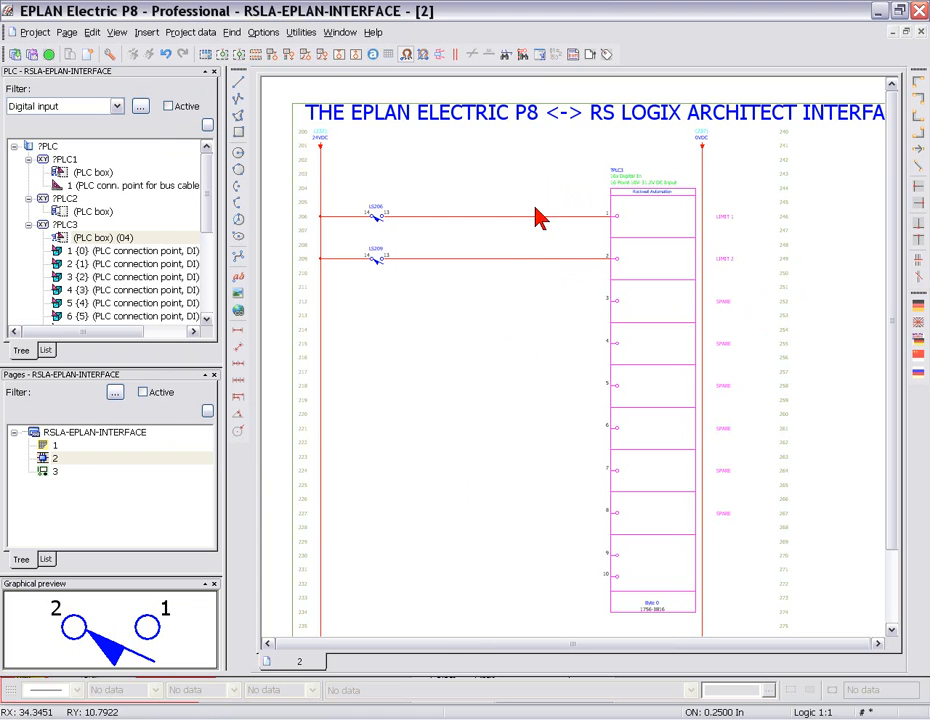
- In the PLC addresses / assignment lists, set the new data type of all eight ?PLC3 inputs to BOOL
click(189, 31)
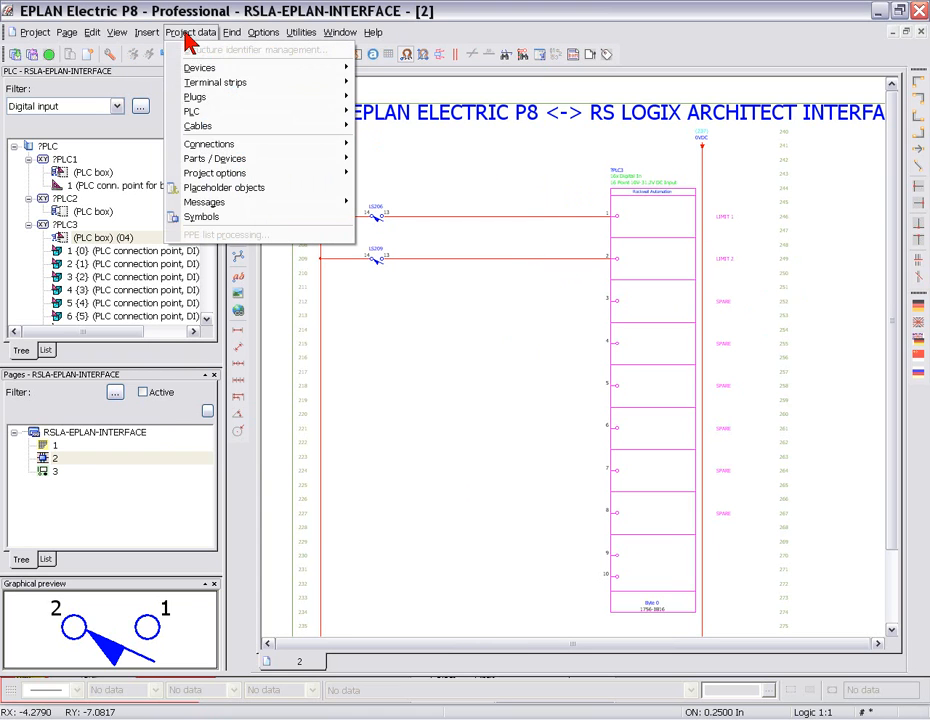
mouse_move(207, 113)
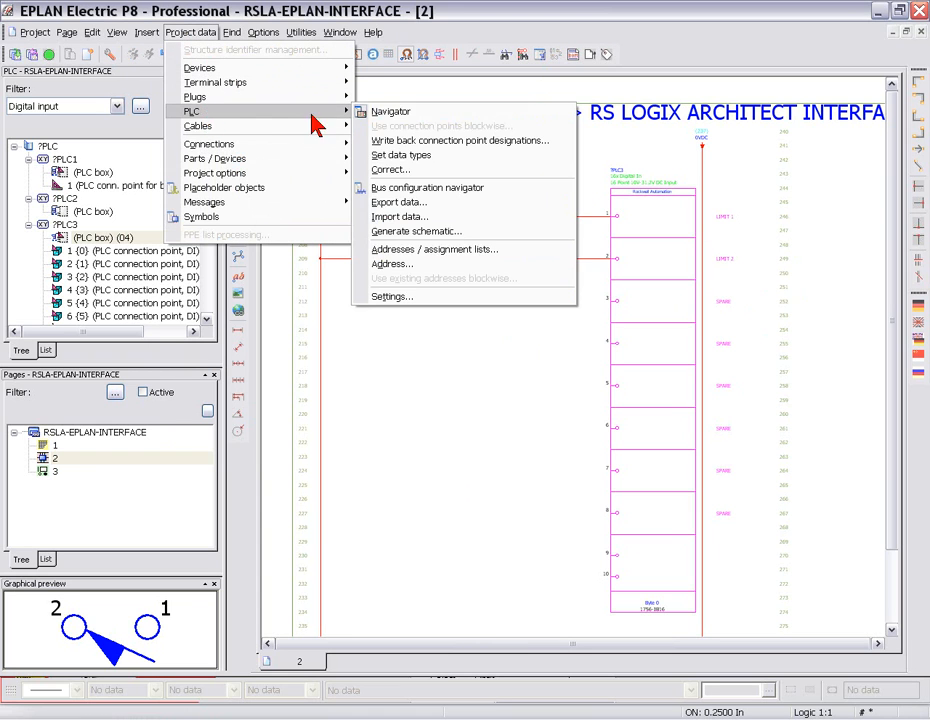
click(432, 252)
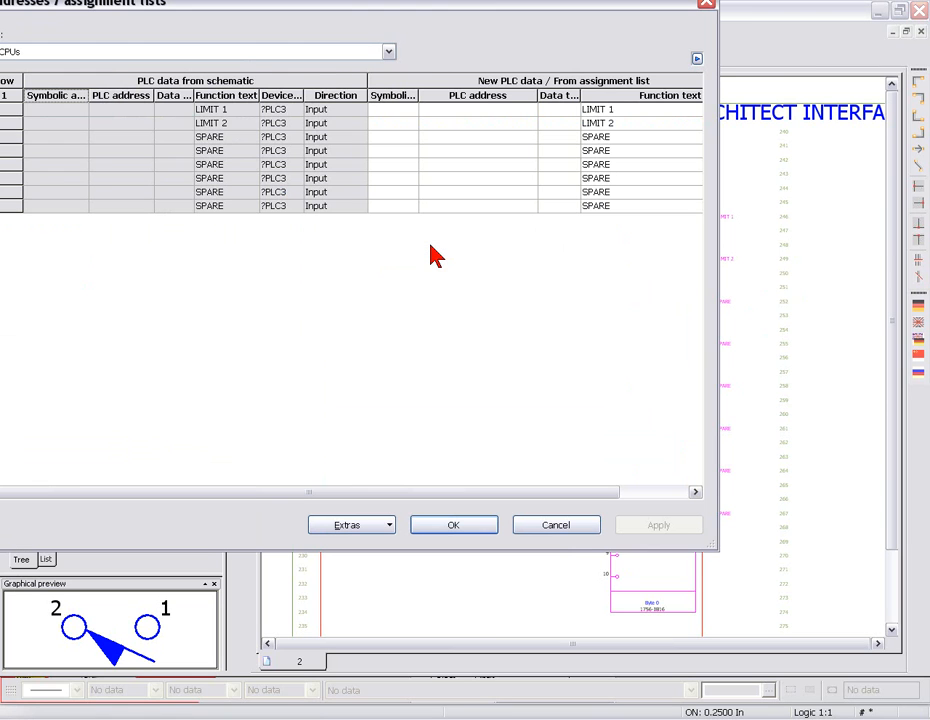
click(556, 110)
click(575, 110)
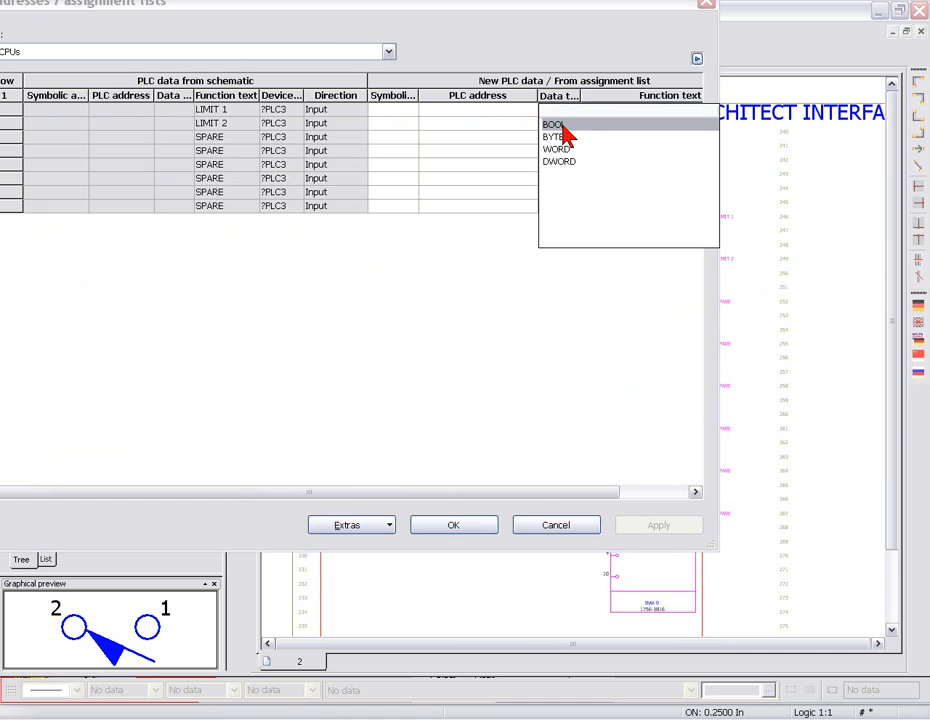
click(556, 125)
key(Return)
drag(561, 118, 566, 204)
text(BOOL BOOL BOOL BOOL BOOL BOOL BOOL)
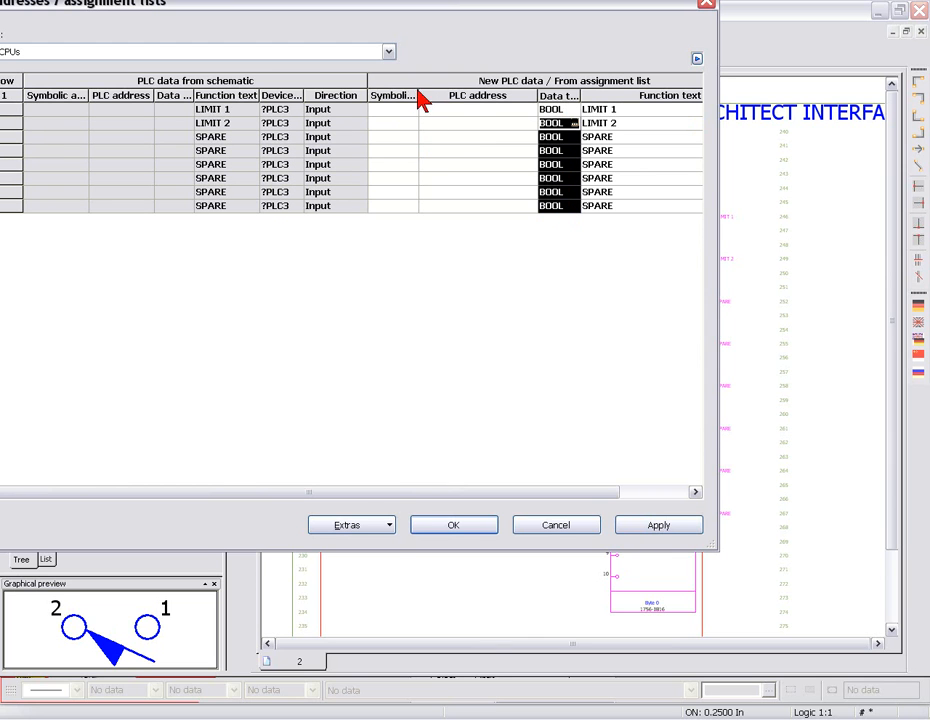
- Enter symbolic addresses LS1 for LIMIT 1 and LS2 for LIMIT 2, and apply the assignment list
drag(419, 93, 447, 94)
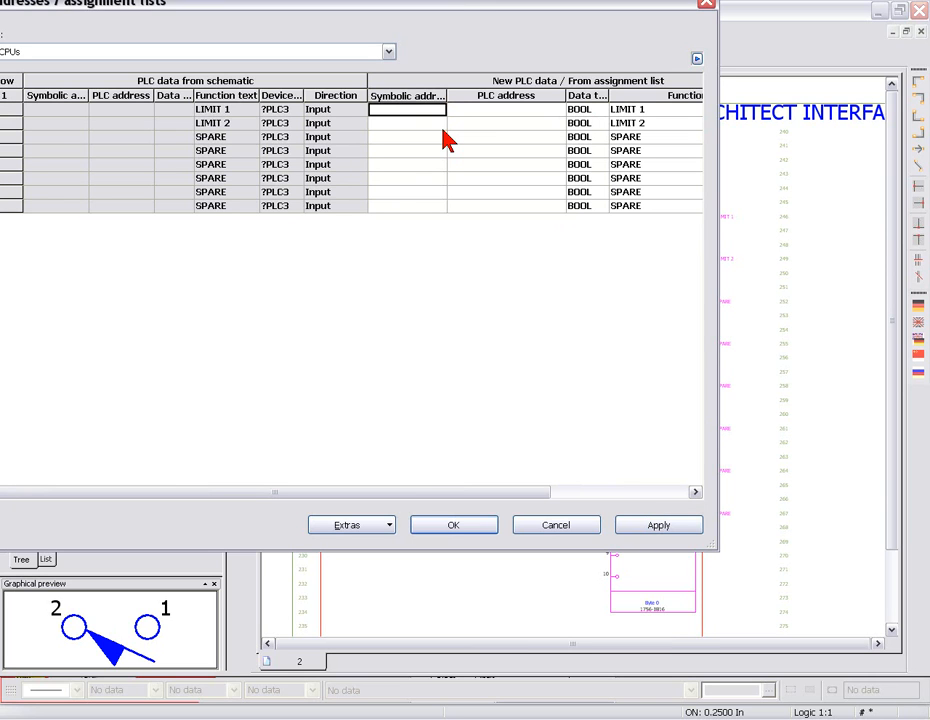
text(LS1)
key(Down)
text(LS)
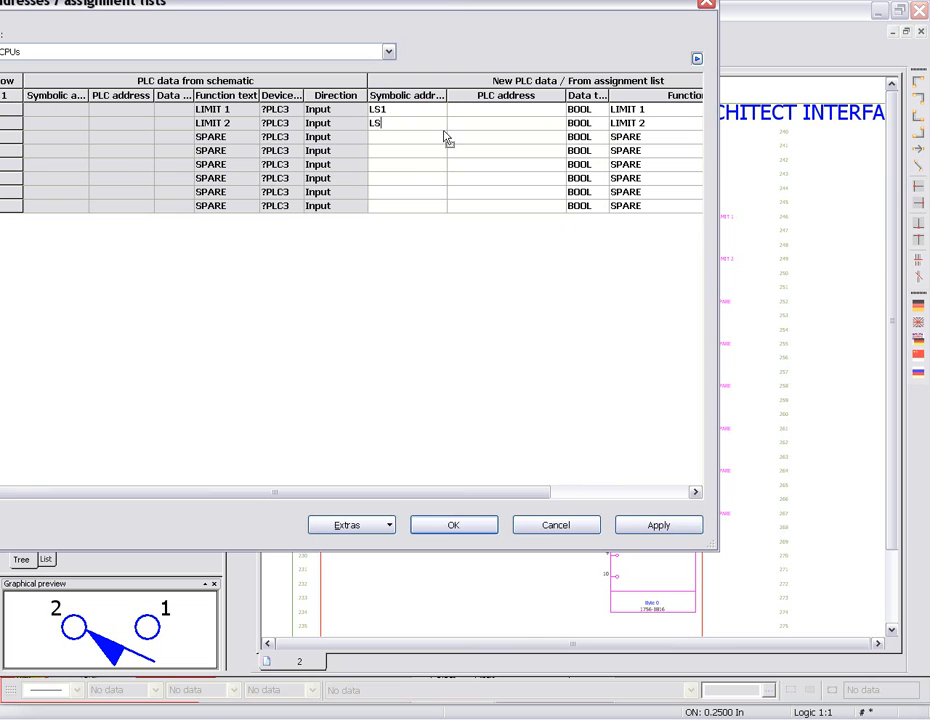
text(2)
click(658, 530)
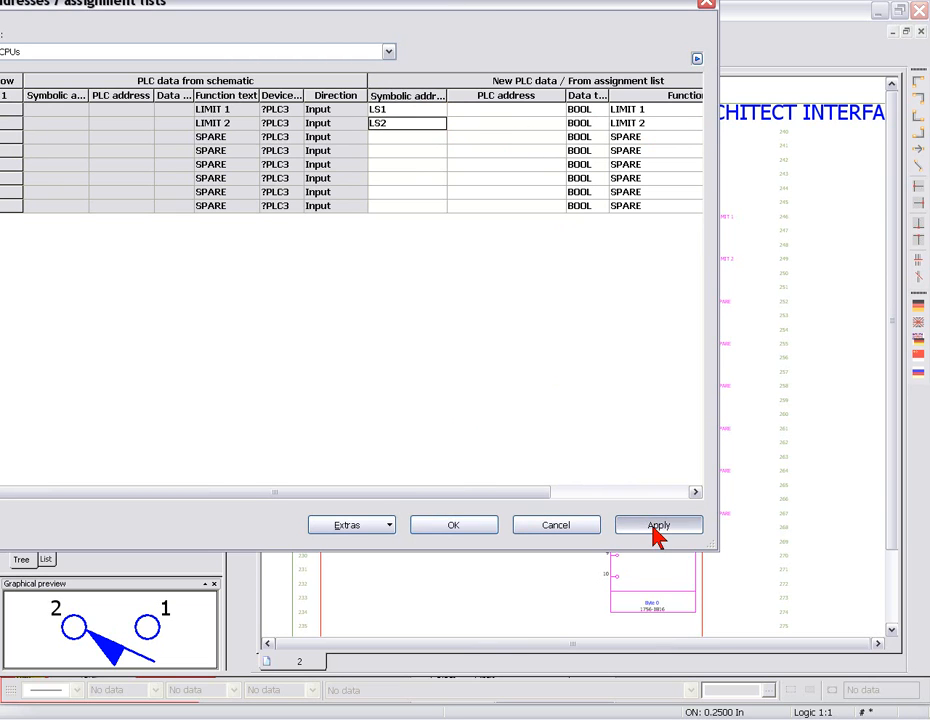
click(477, 530)
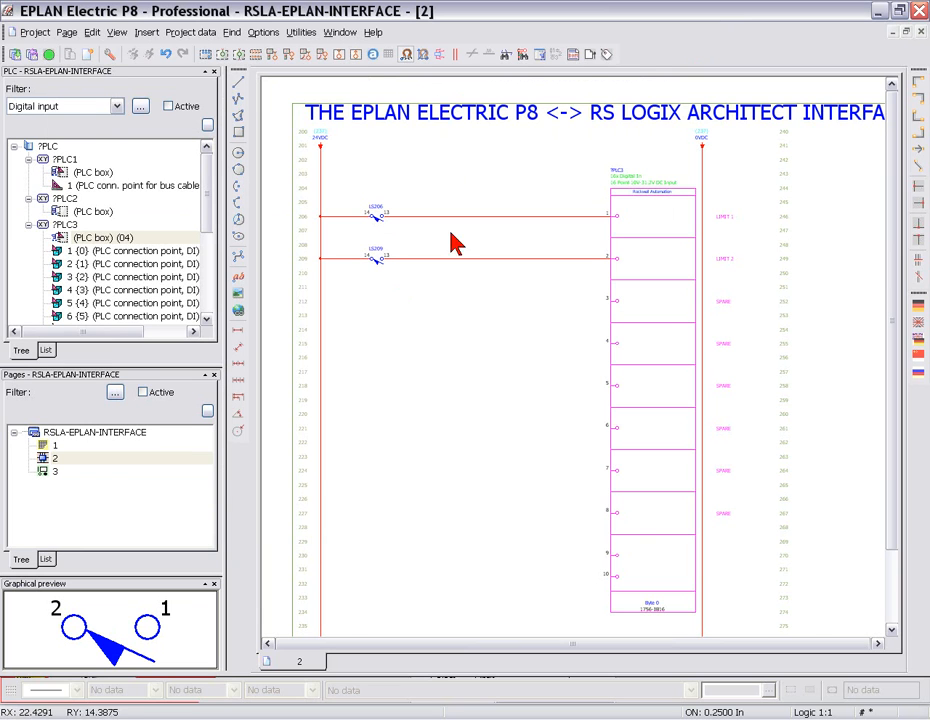
- Start a PLC data export for ConfigProject_1 and set the export file format to RSLogix Architect 3.0
middle_drag(542, 251, 571, 268)
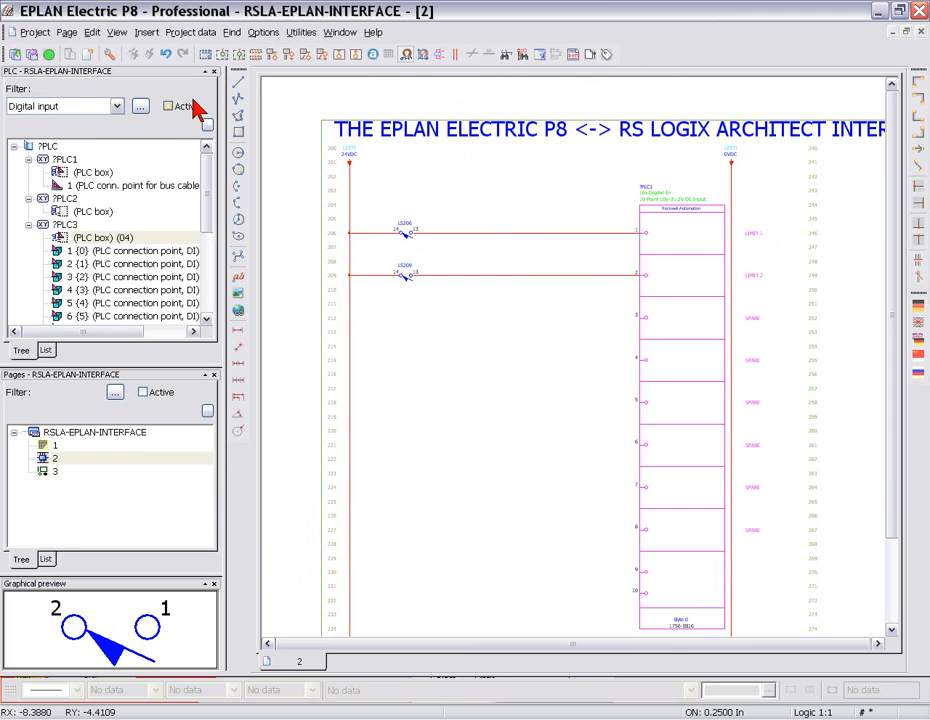
click(186, 33)
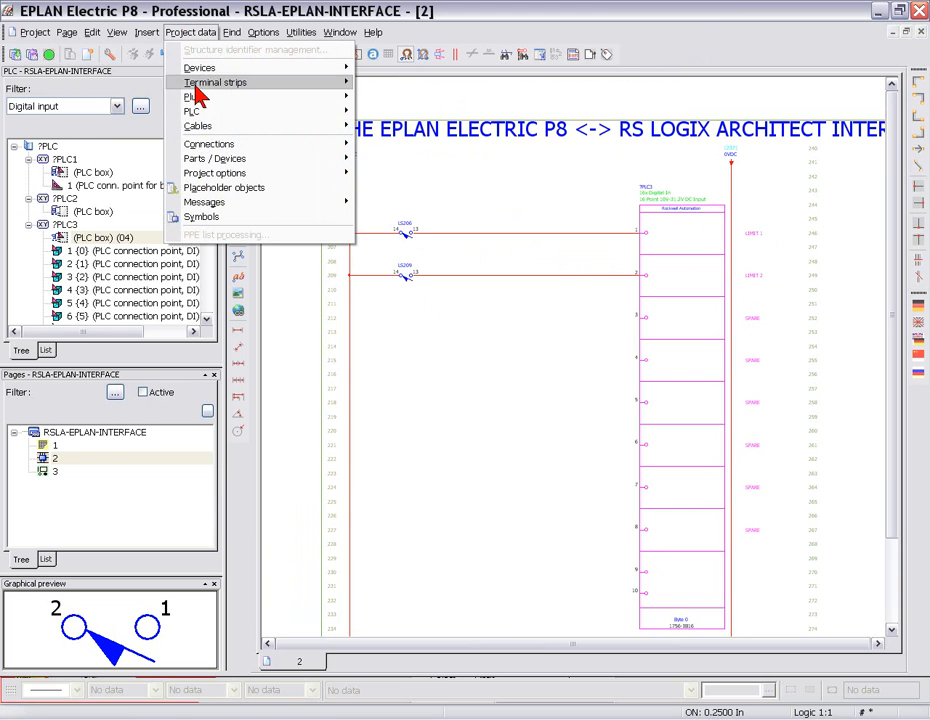
mouse_move(205, 114)
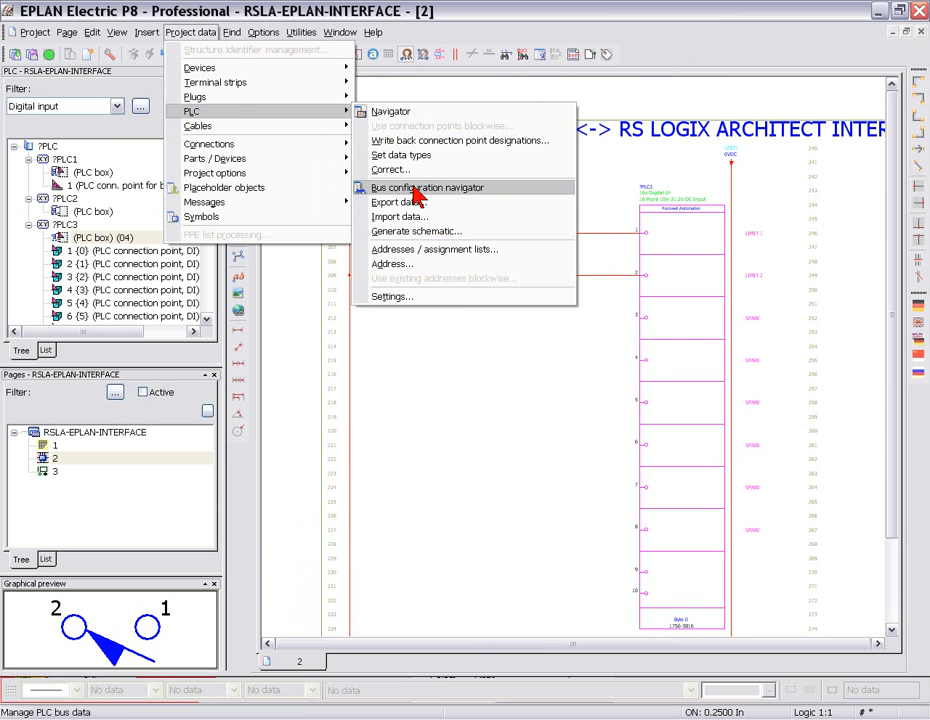
click(396, 200)
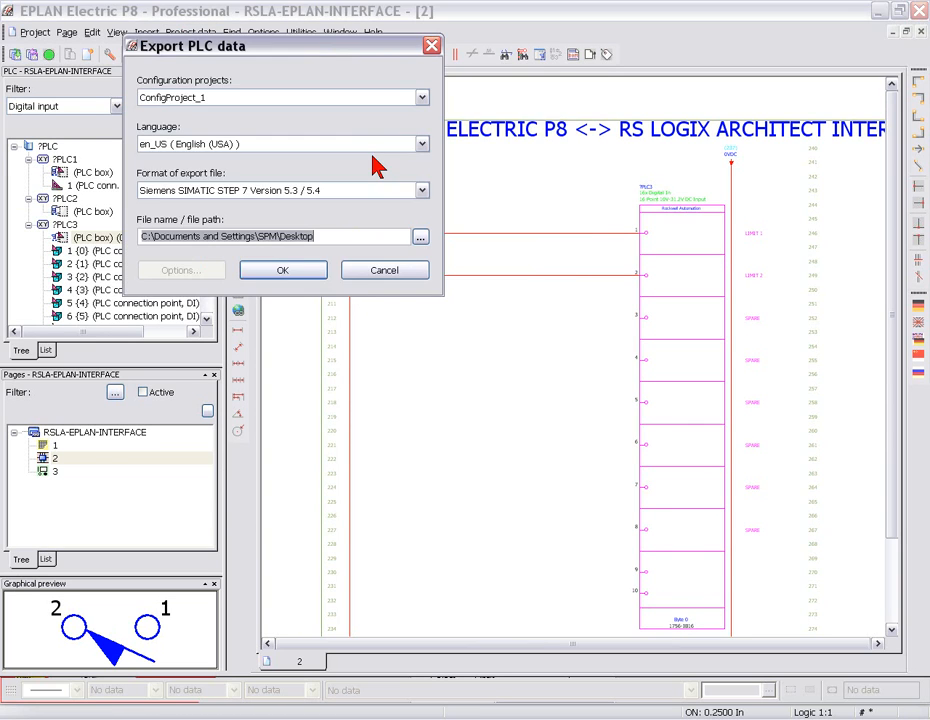
click(388, 192)
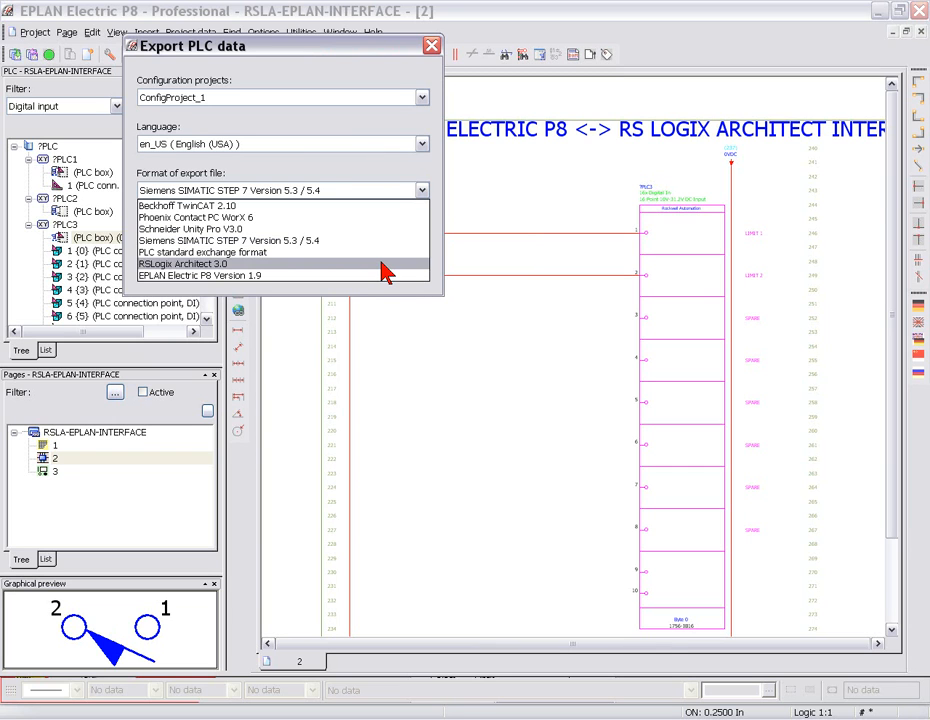
click(386, 265)
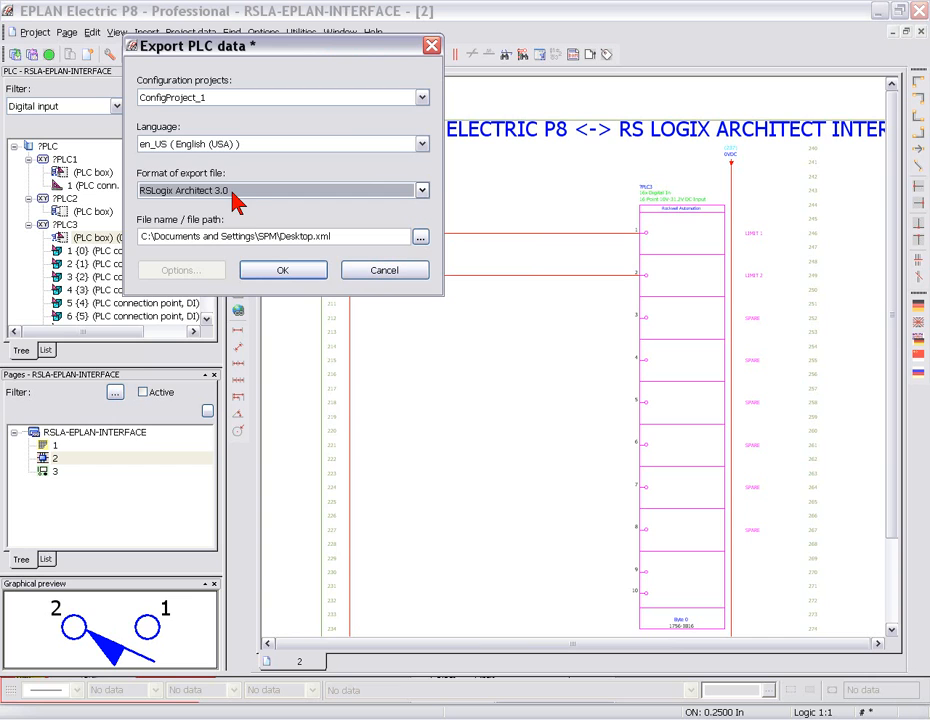
- Name the export file EPLAN-RSLA.xml and export the PLC data
drag(281, 240, 311, 238)
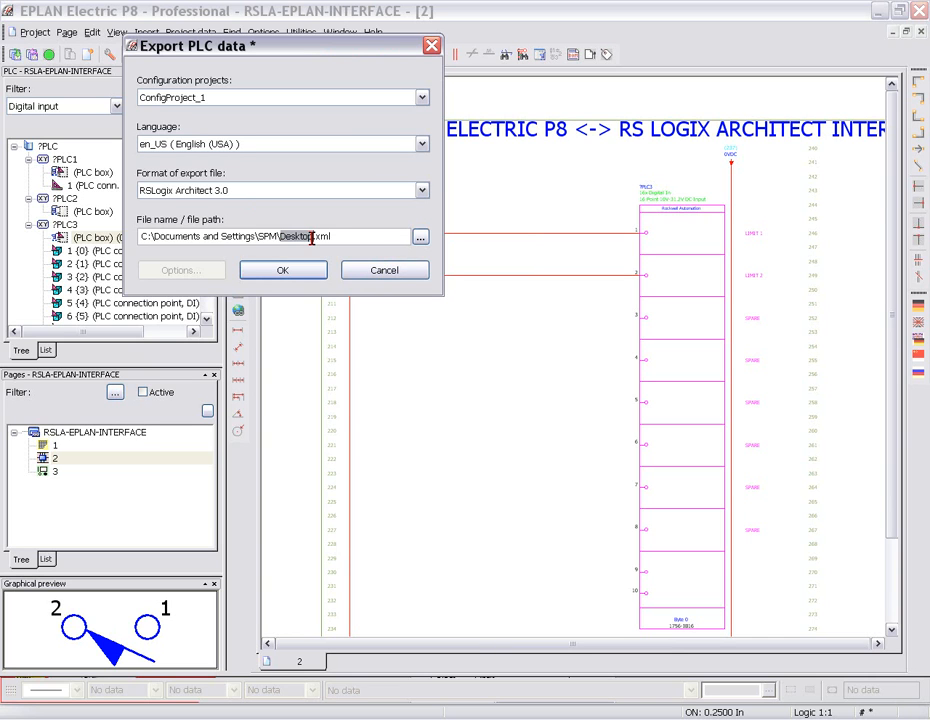
text(EPLAN-RSLA)
click(302, 277)
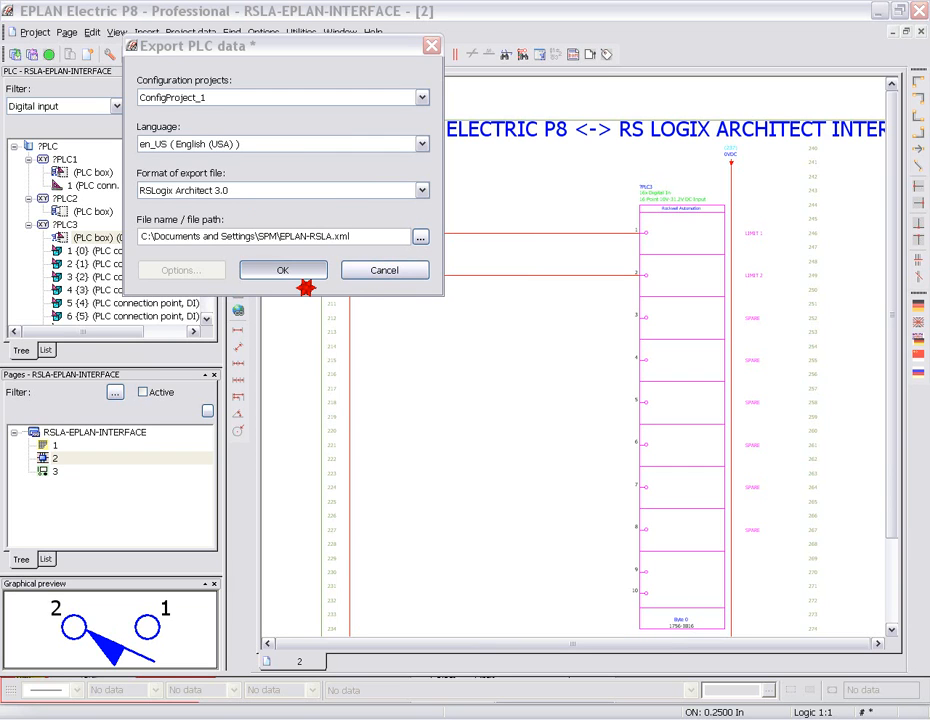
click(295, 276)
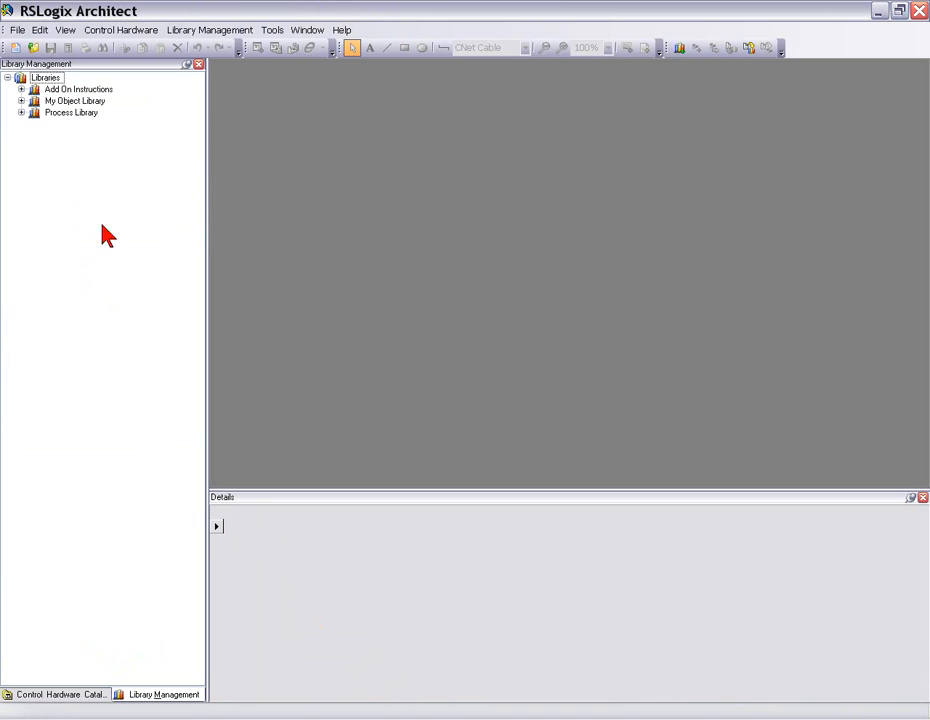
- In RSLogix Architect, create a new project named EPLAN-RSLA with a layout page called Layout 01
click(16, 48)
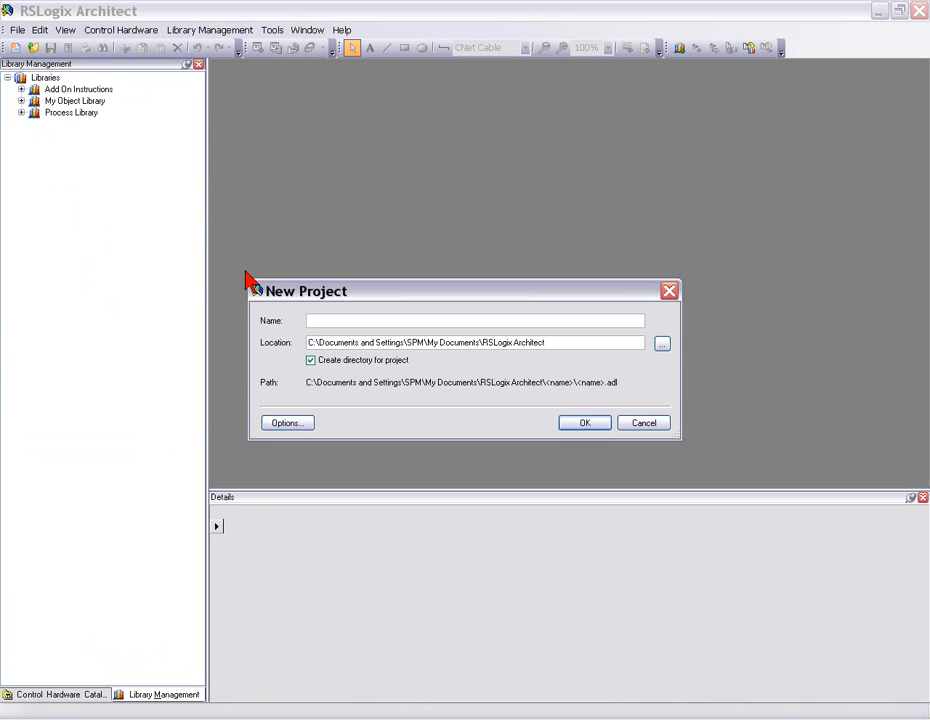
text(EPLAN-RSLA)
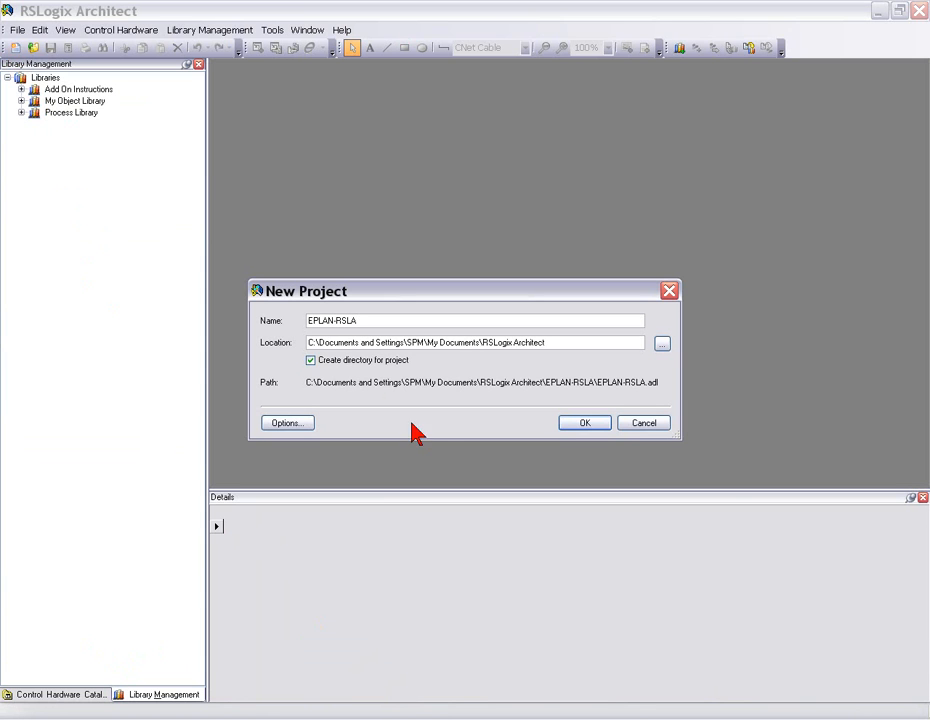
click(592, 425)
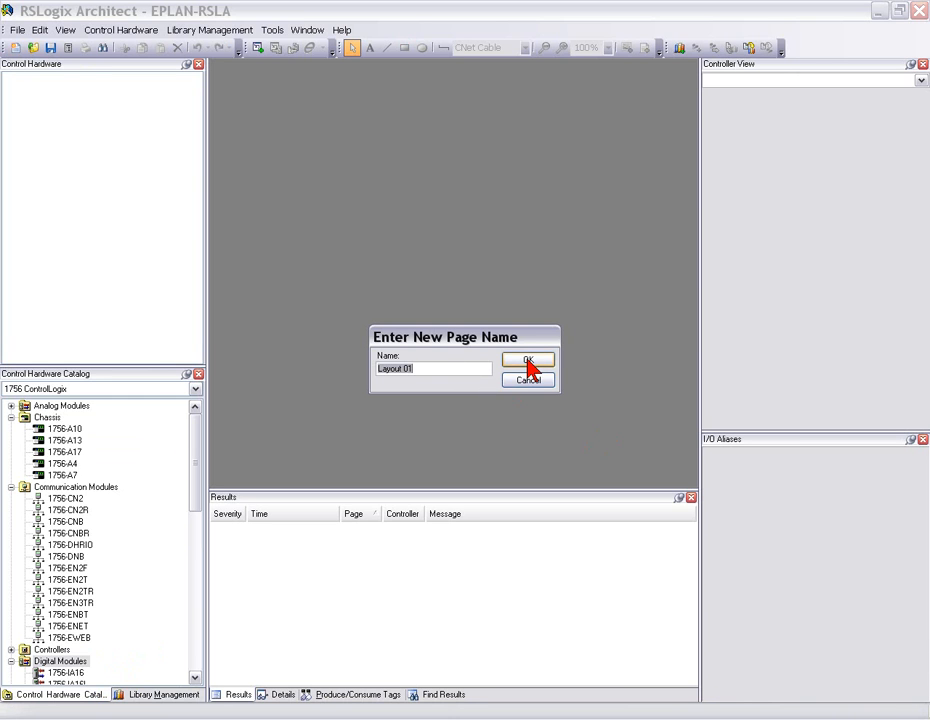
click(528, 362)
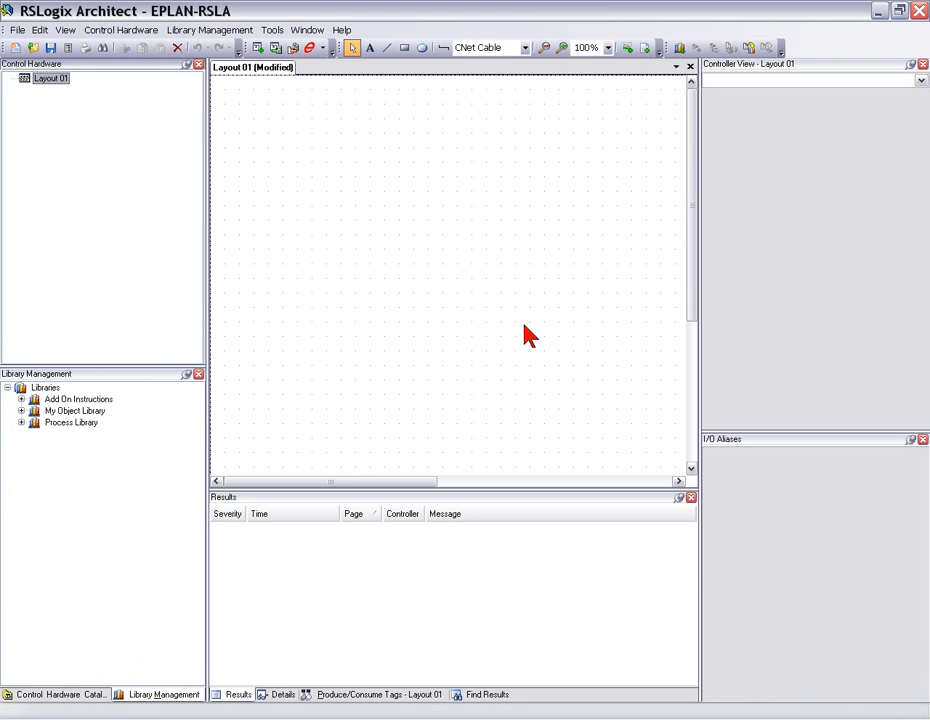
- Import the EPLAN-RSLA.xml configuration from EPLAN into Layout 01 and inspect the I/O aliases of the IB16 module
click(90, 697)
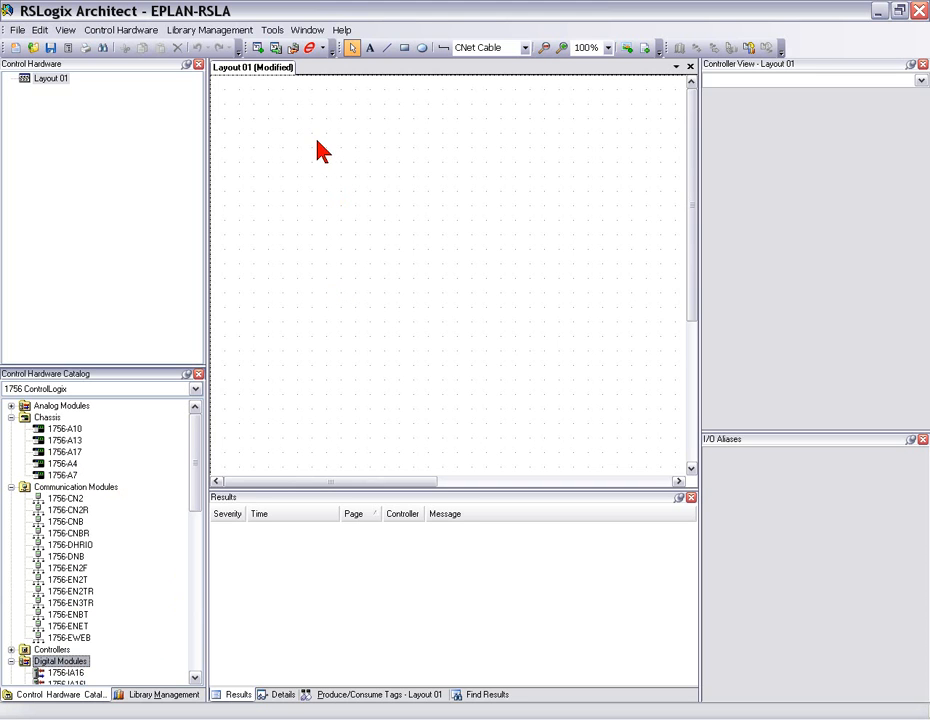
click(321, 48)
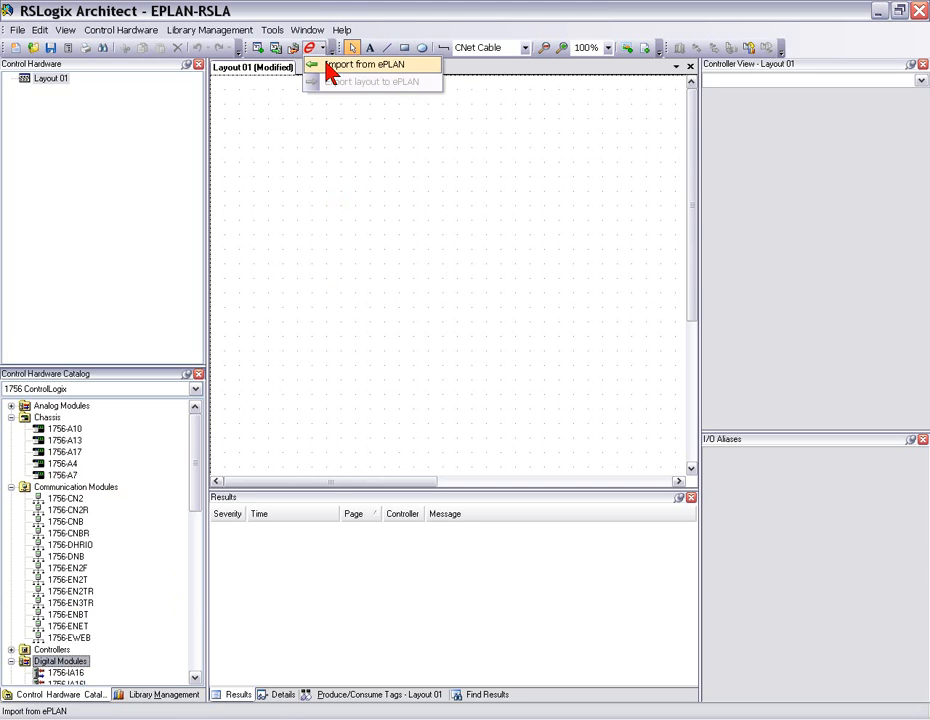
click(324, 66)
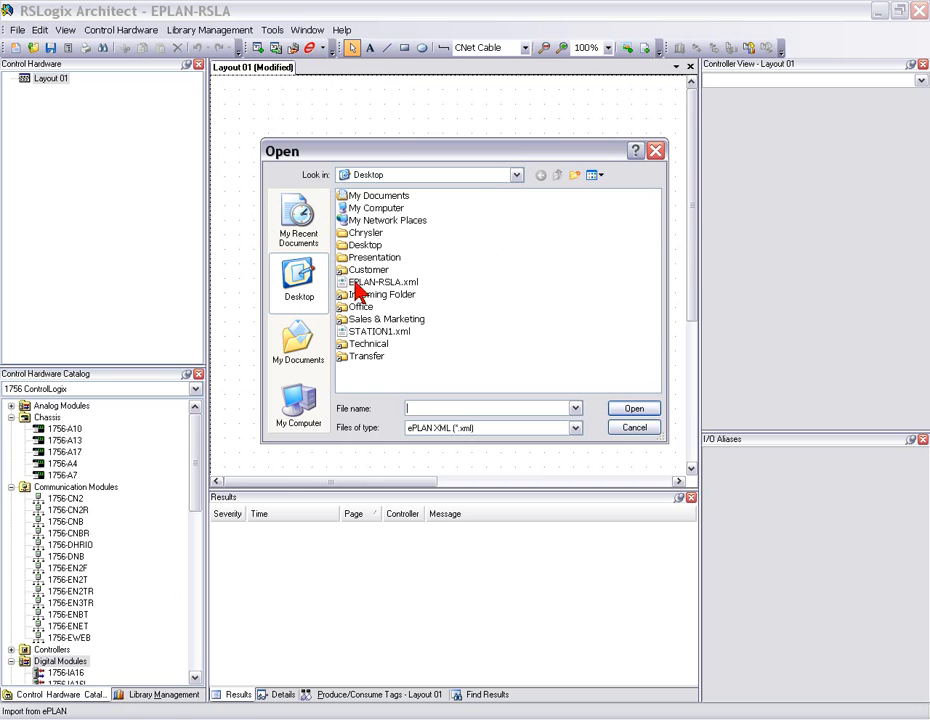
click(356, 284)
click(646, 411)
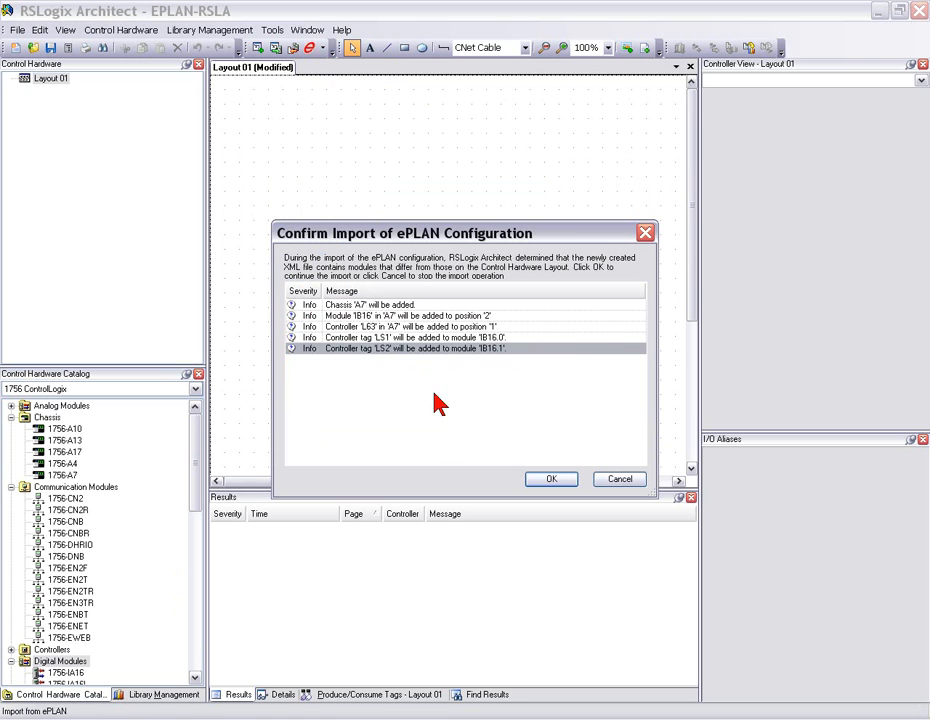
click(545, 480)
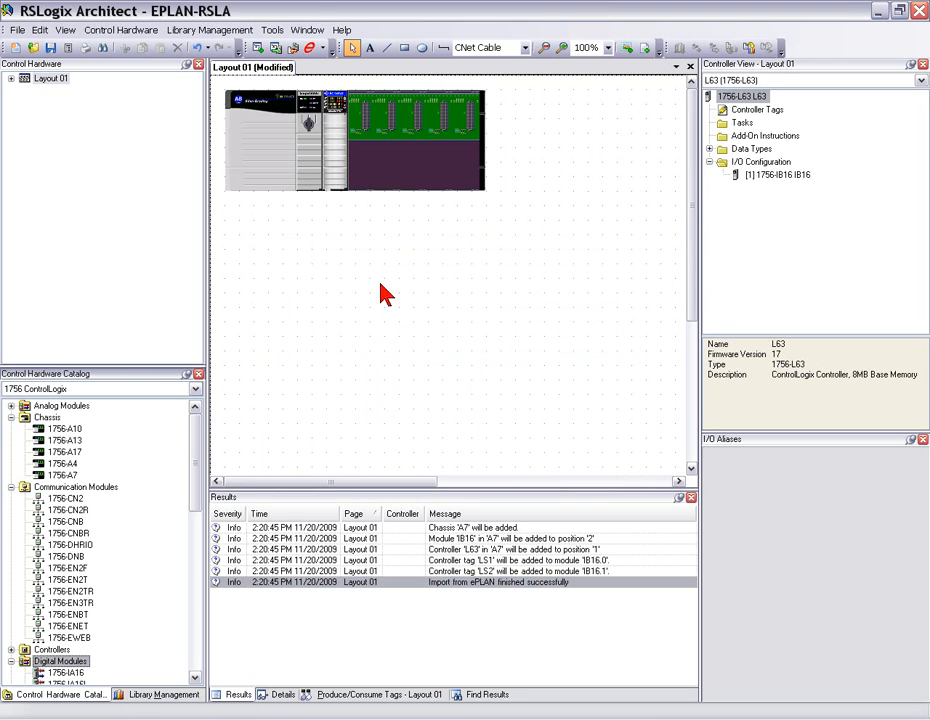
click(337, 147)
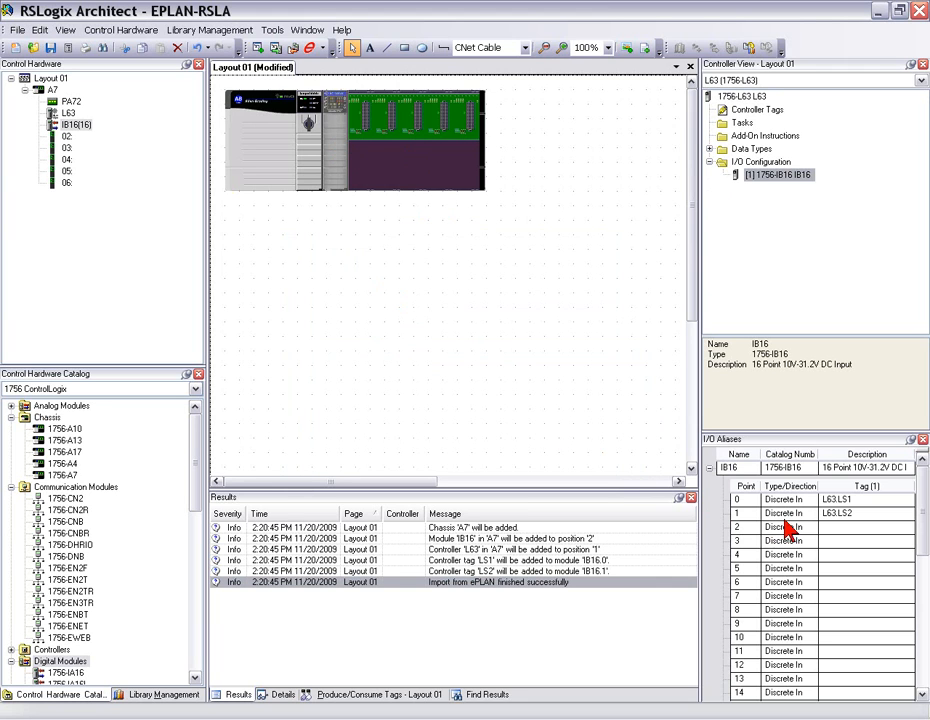
click(840, 517)
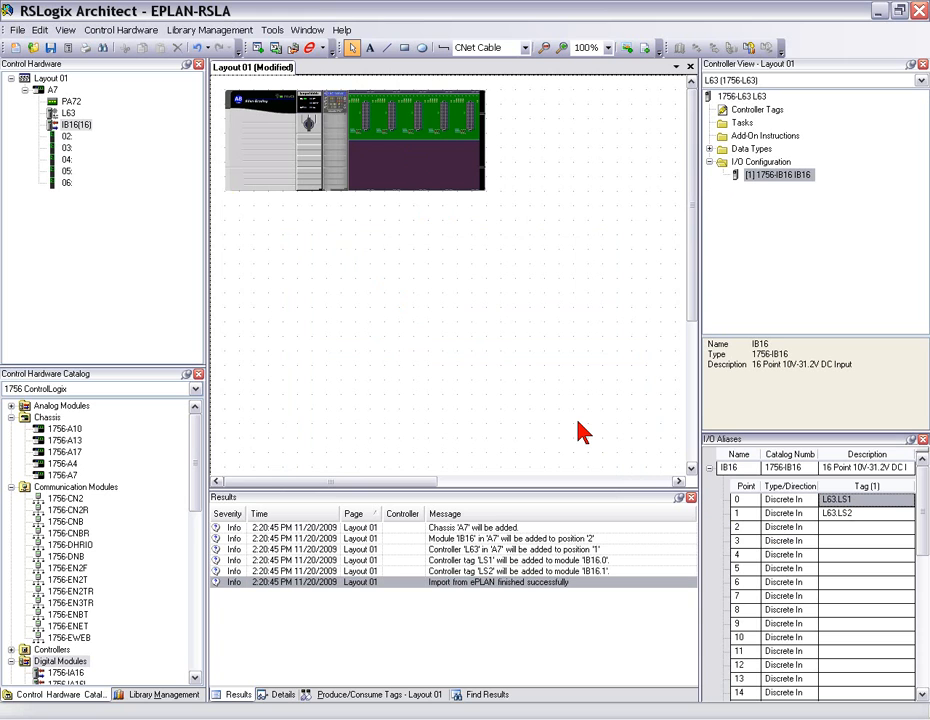
- Select the L63 controller and commit the layout page to create its RSLogix 5000 controller project
click(320, 173)
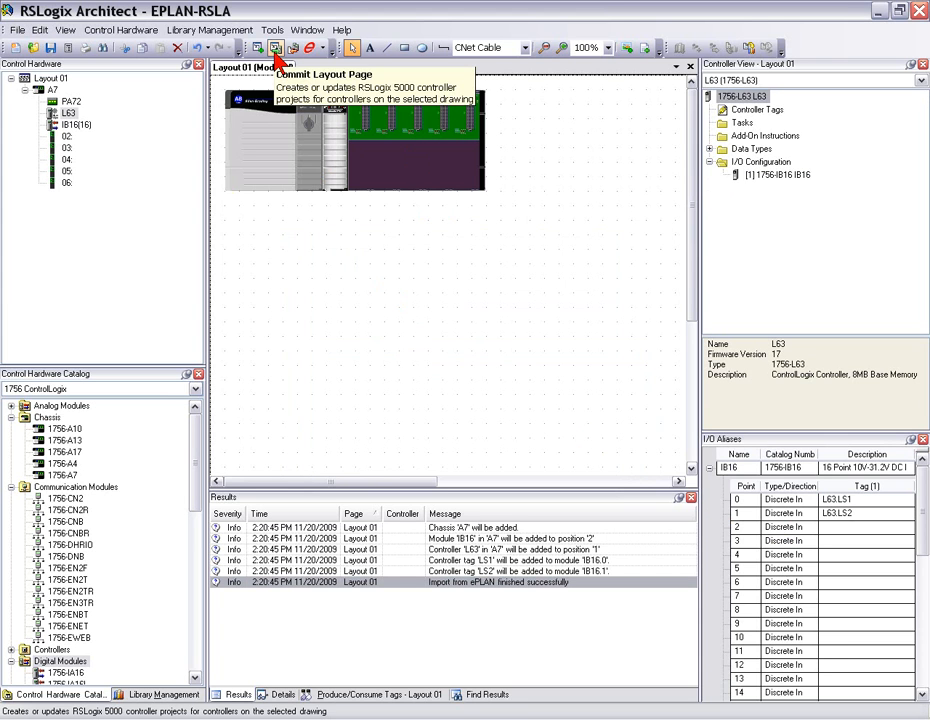
click(276, 60)
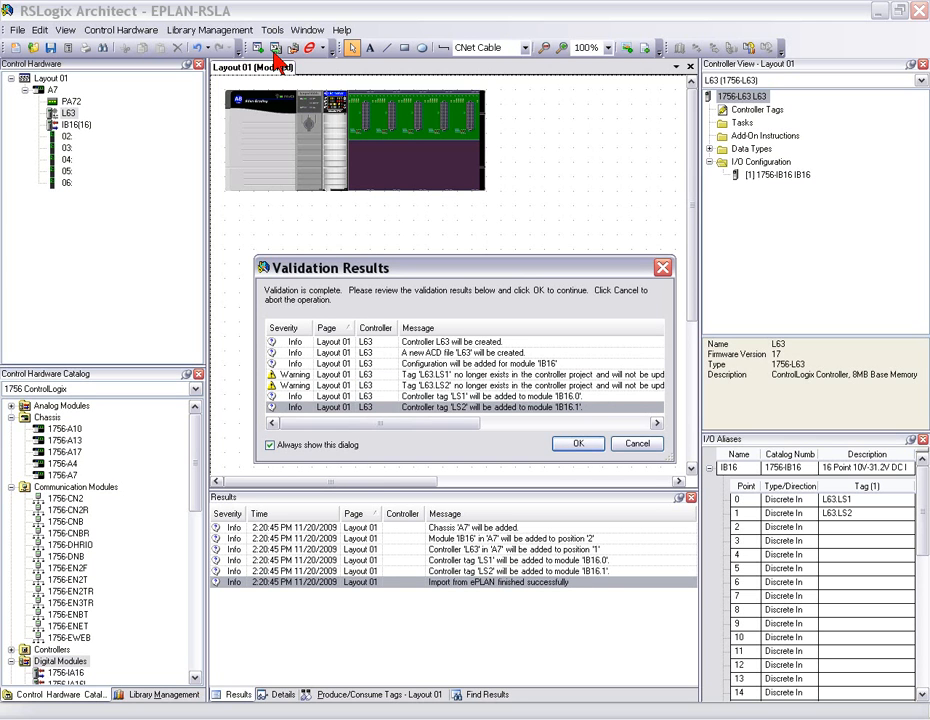
click(578, 444)
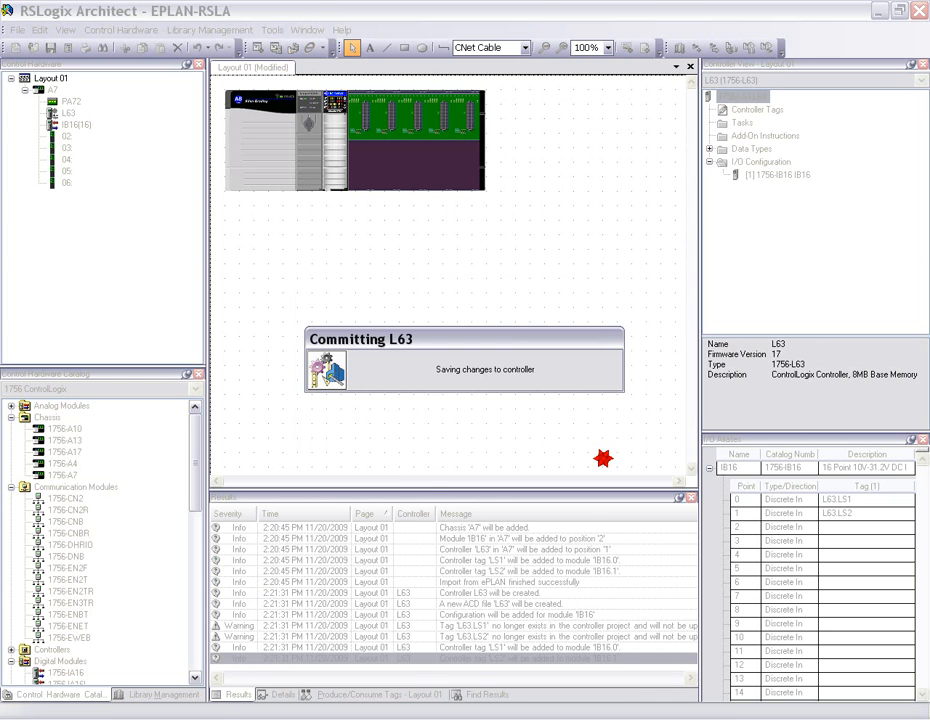
- Open the L63 controller's project in RSLogix 5000 and reposition its window fully into view
right_click(307, 158)
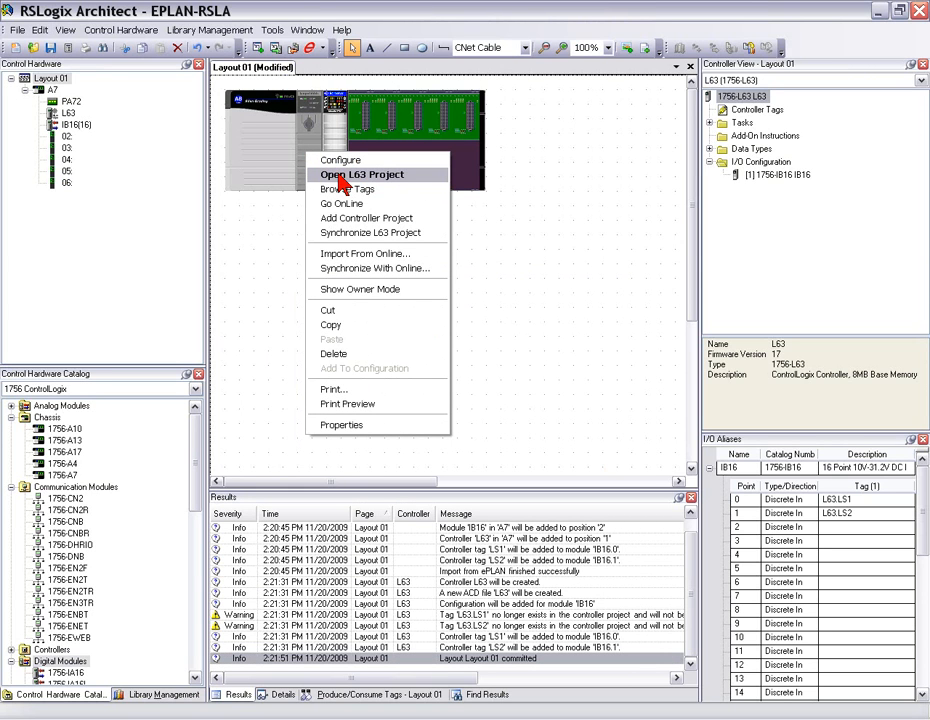
click(339, 177)
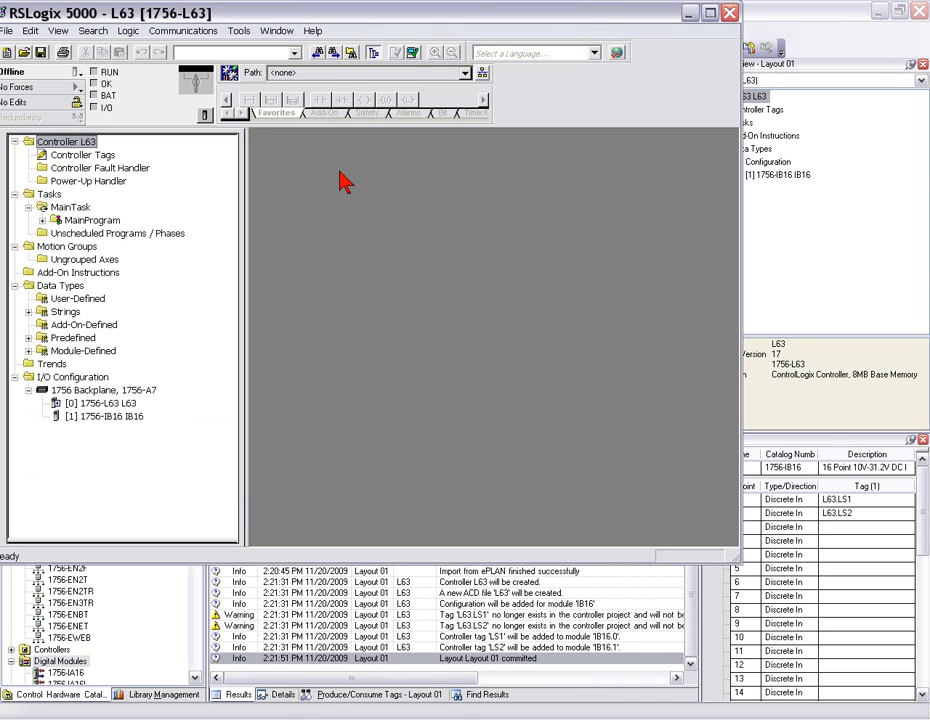
drag(152, 20, 179, 25)
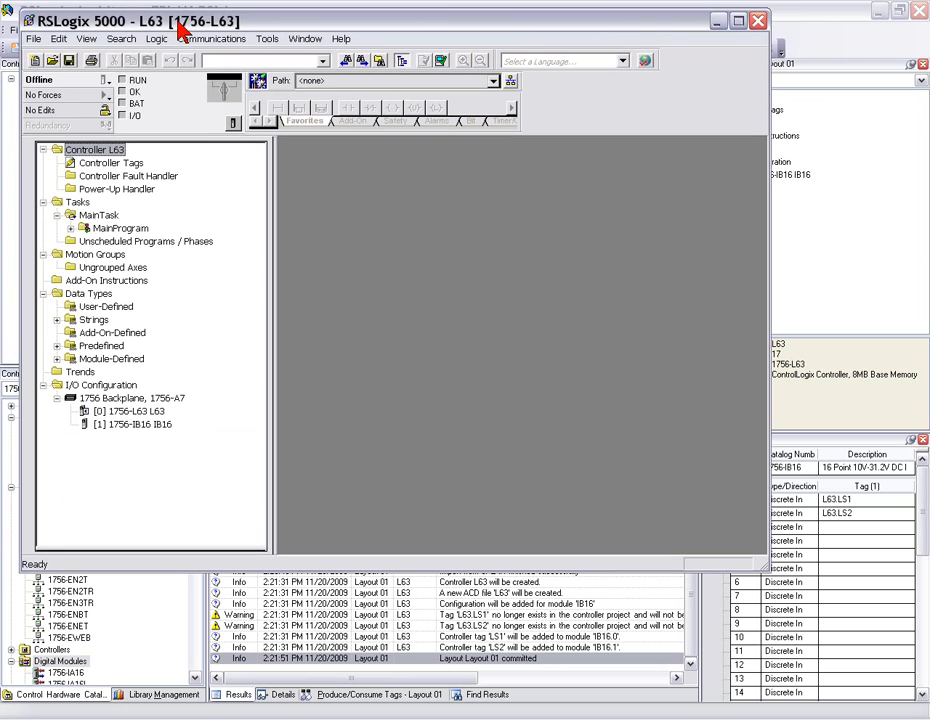
- Open the L63 controller tags for editing and add a new tag named LS3
click(103, 164)
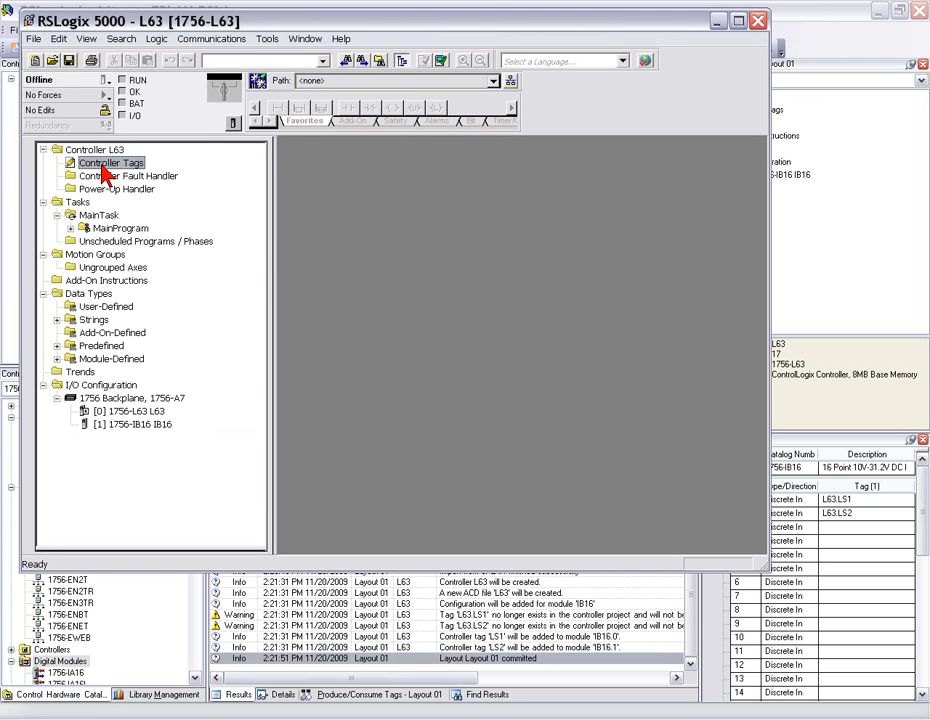
double_click(100, 168)
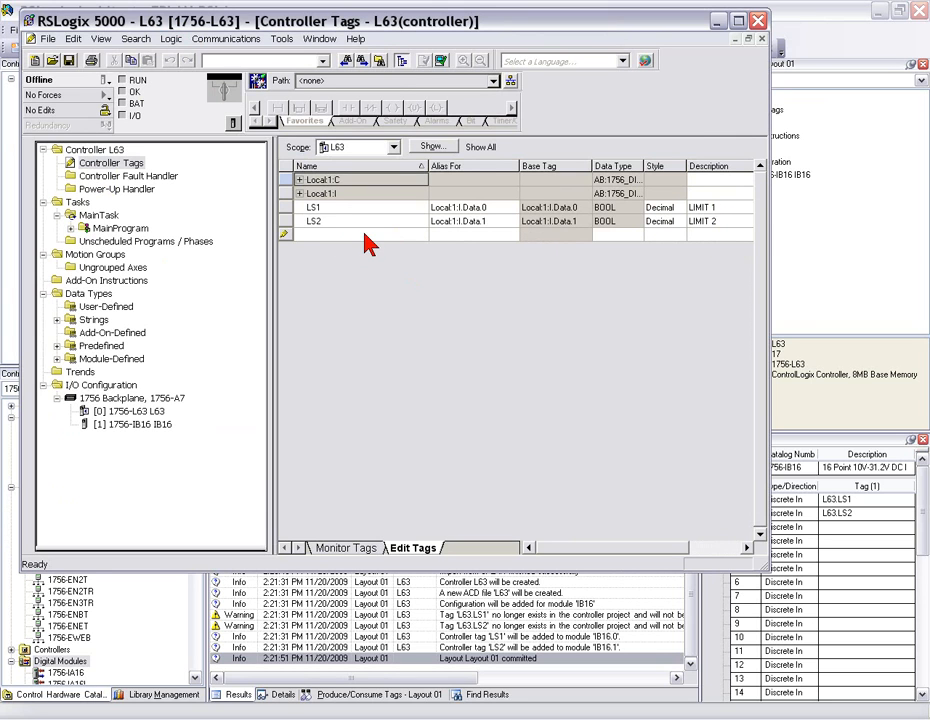
click(365, 235)
text(LS3)
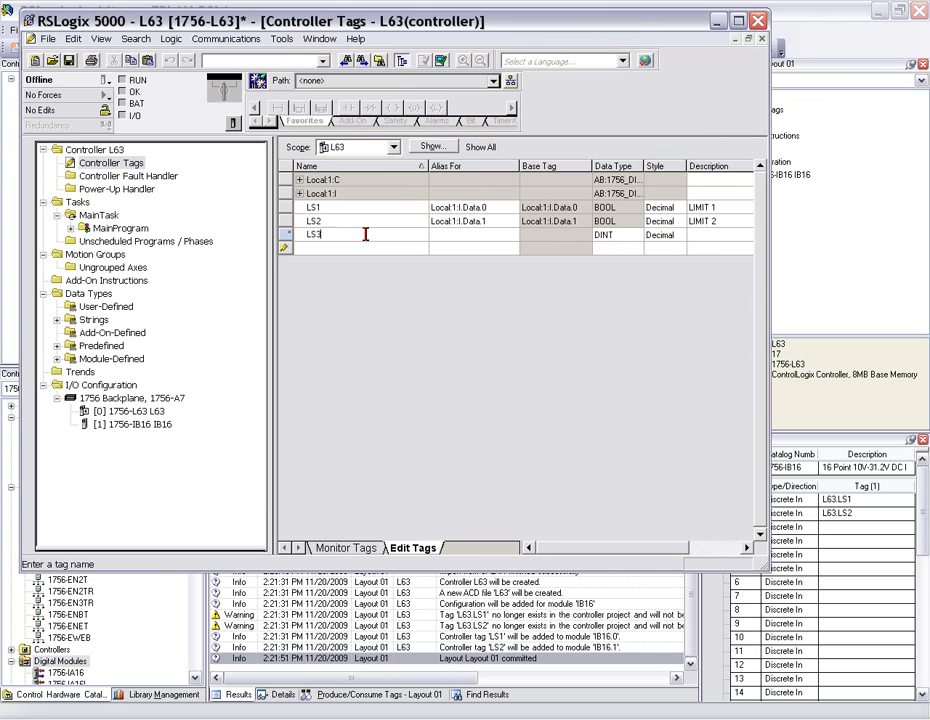
- Alias the LS3 tag to input data bit 2 of the IB16 module, Local:1:I.Data.2
click(504, 236)
click(512, 236)
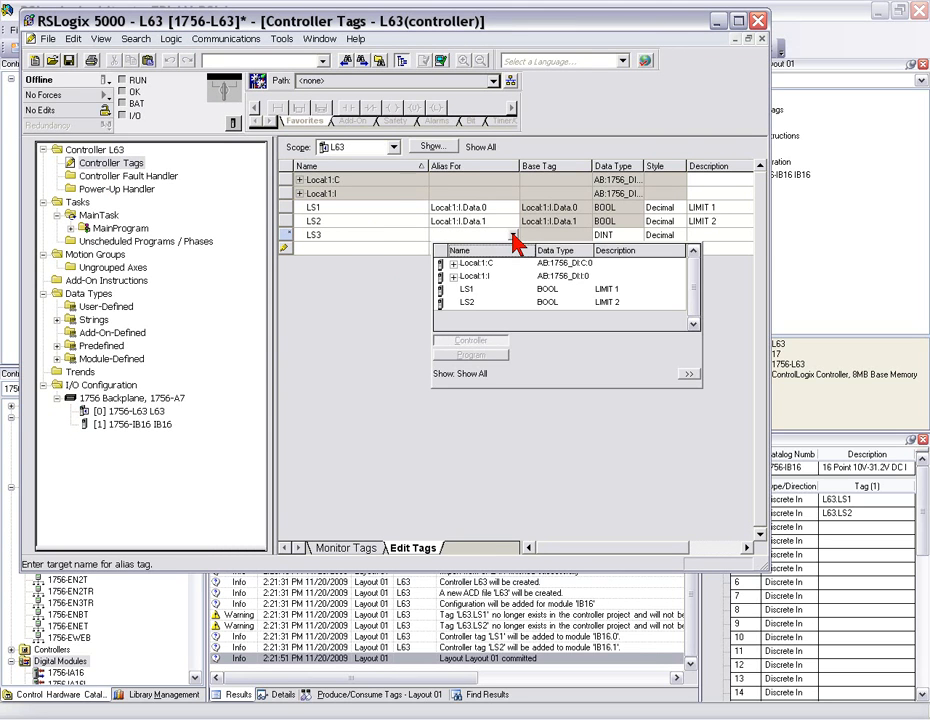
click(453, 276)
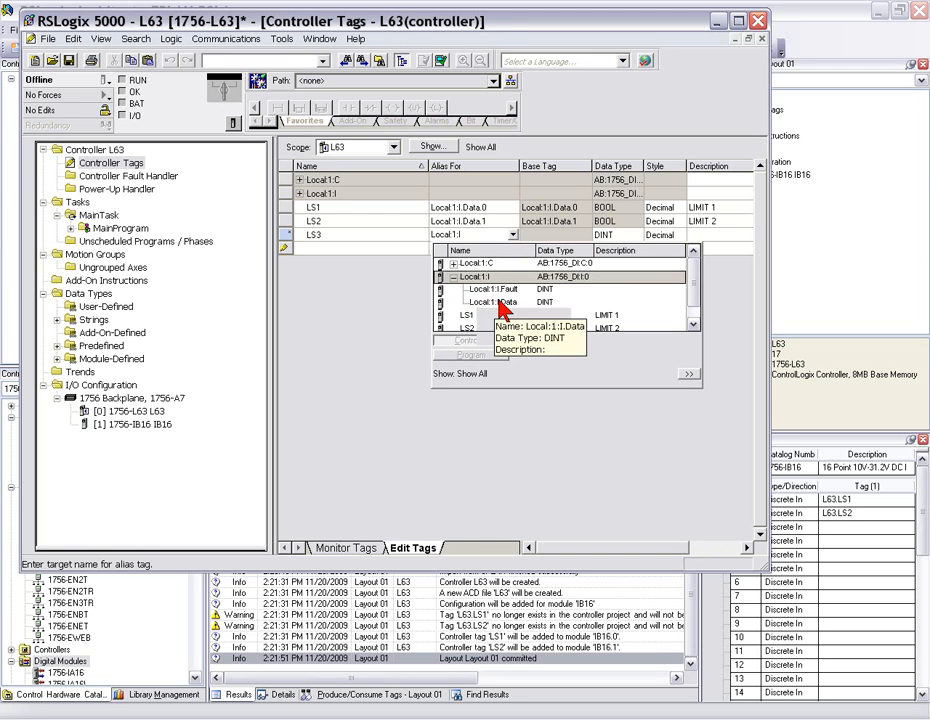
click(515, 302)
click(529, 303)
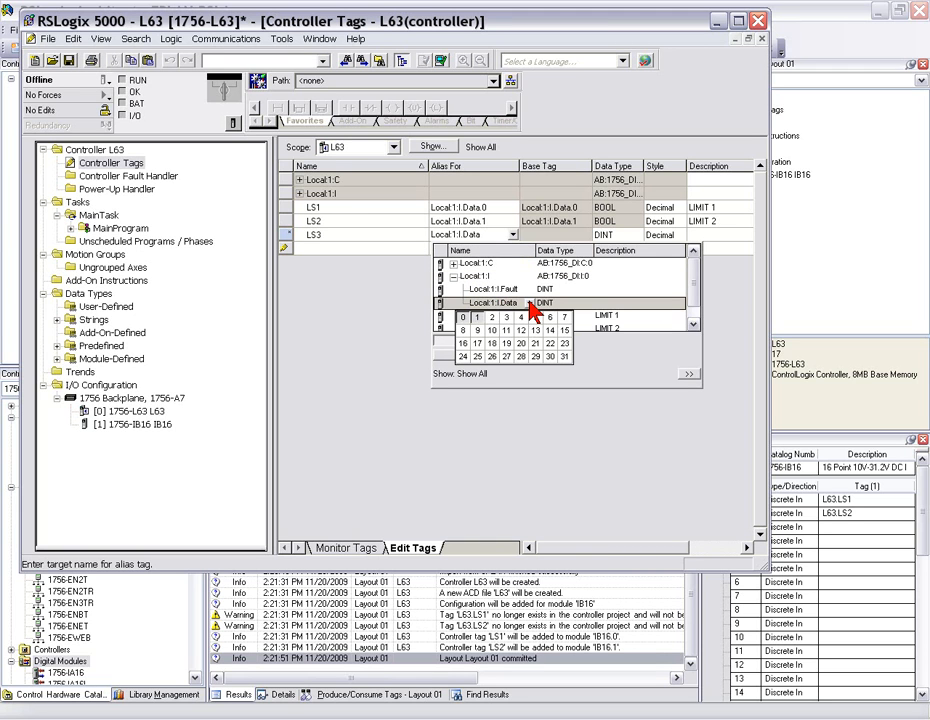
click(492, 317)
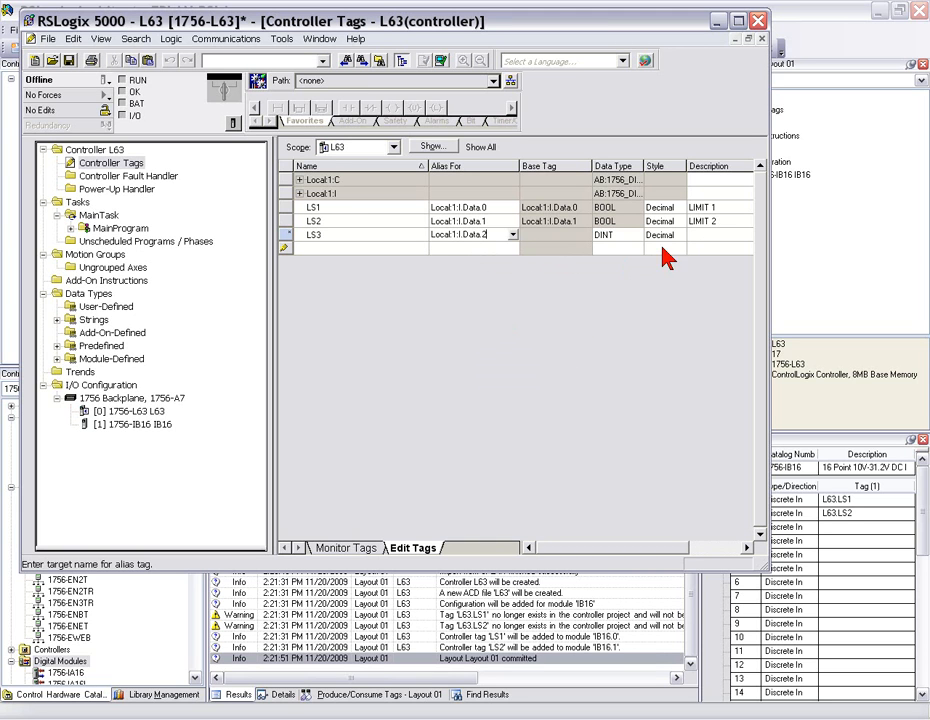
- Set the tag descriptions to MIDDLE POSITION for LS3, HIGH POSITION for LS2 and LOW POSITION for LS1
click(698, 237)
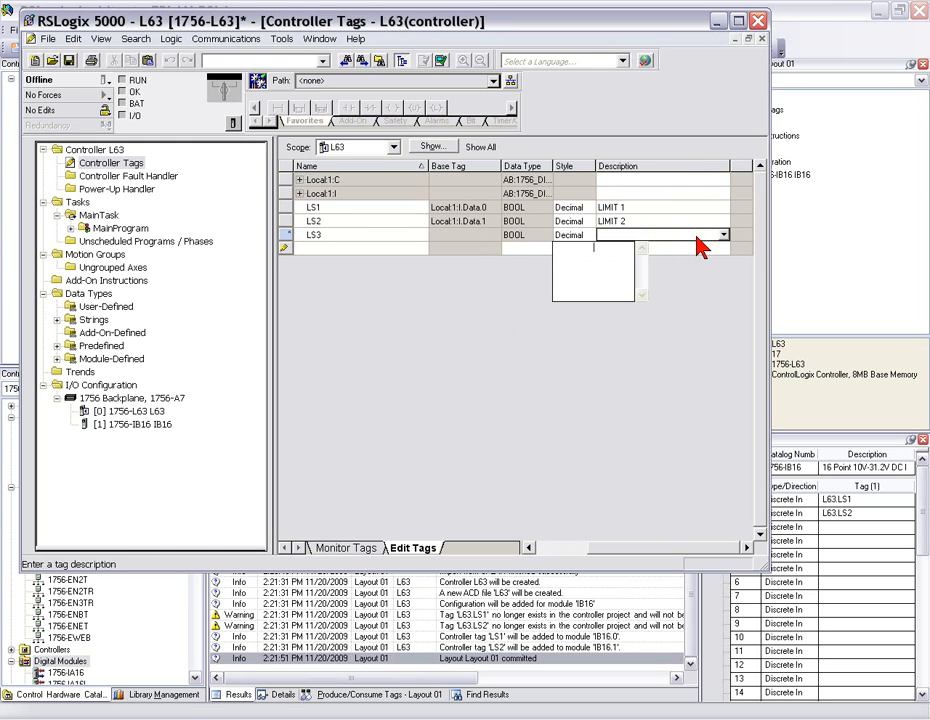
text(MIDDLE POSITION)
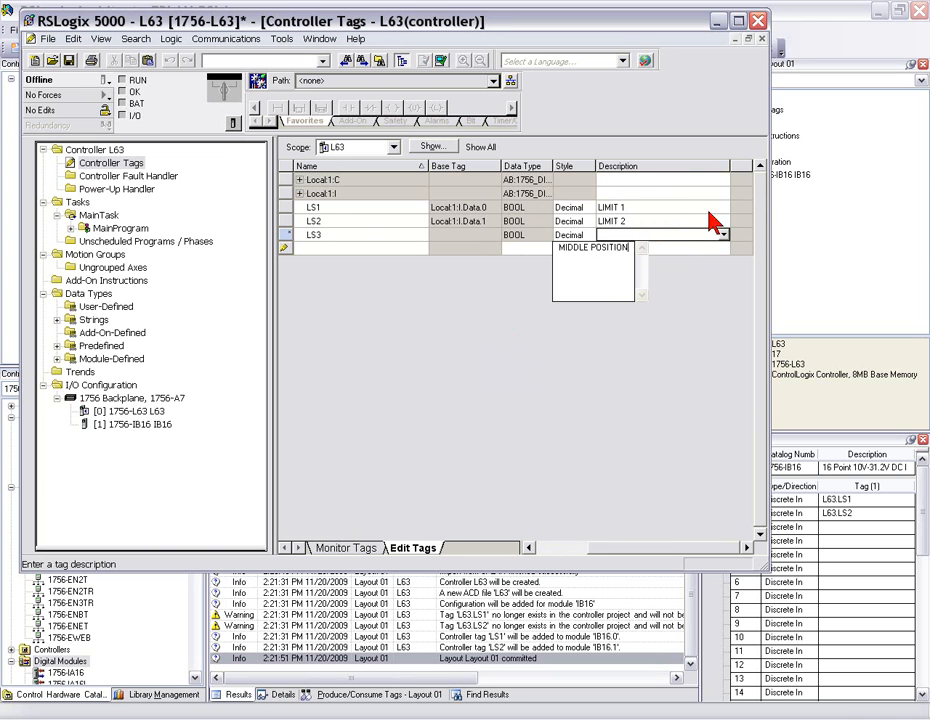
click(681, 220)
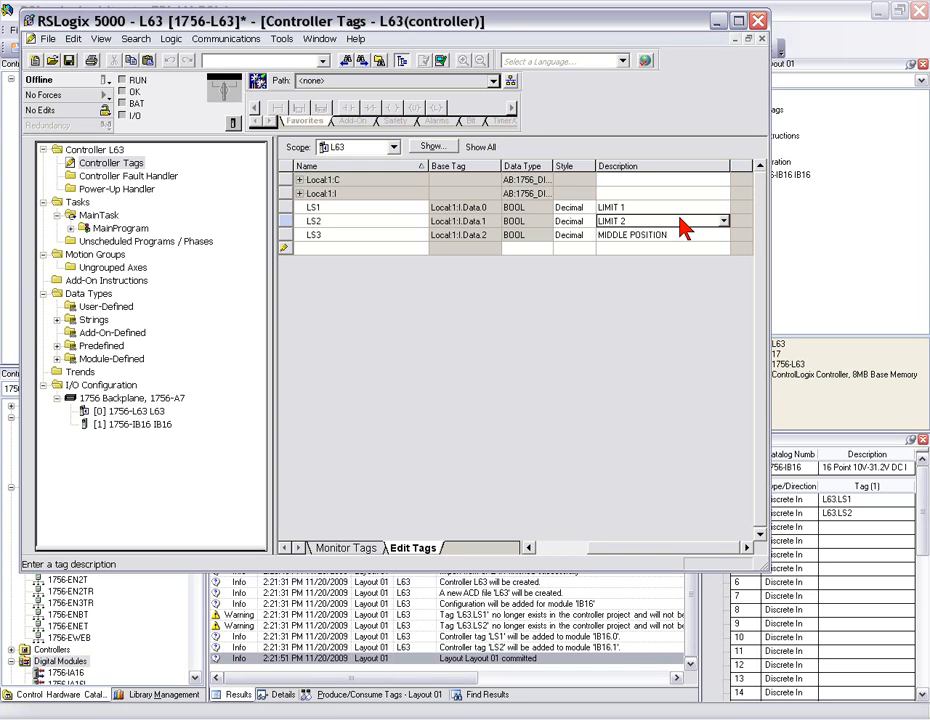
text(HIGH POSITION)
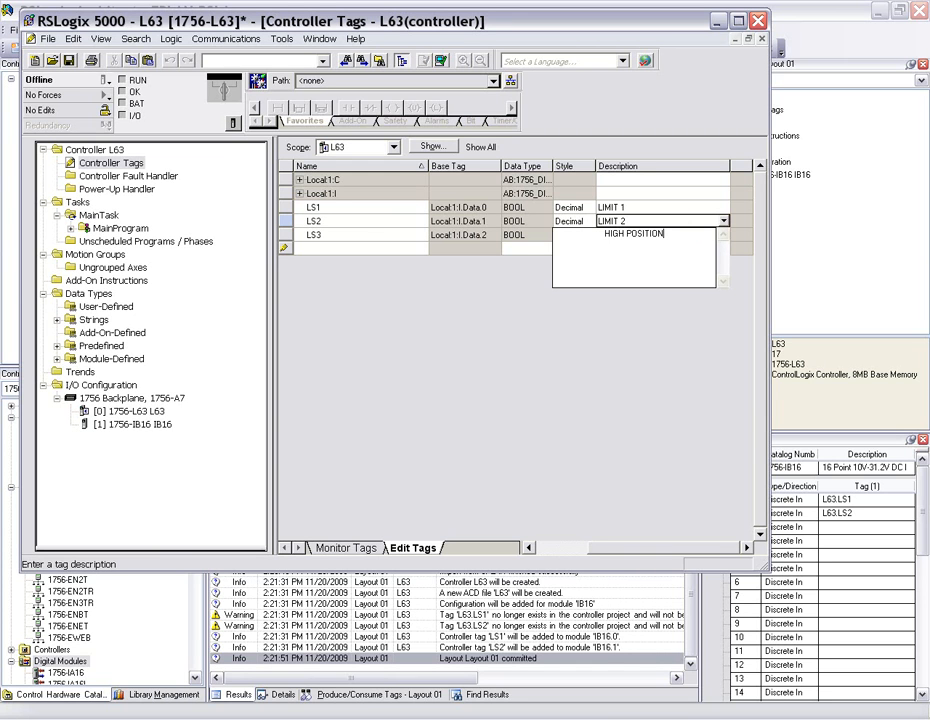
click(665, 207)
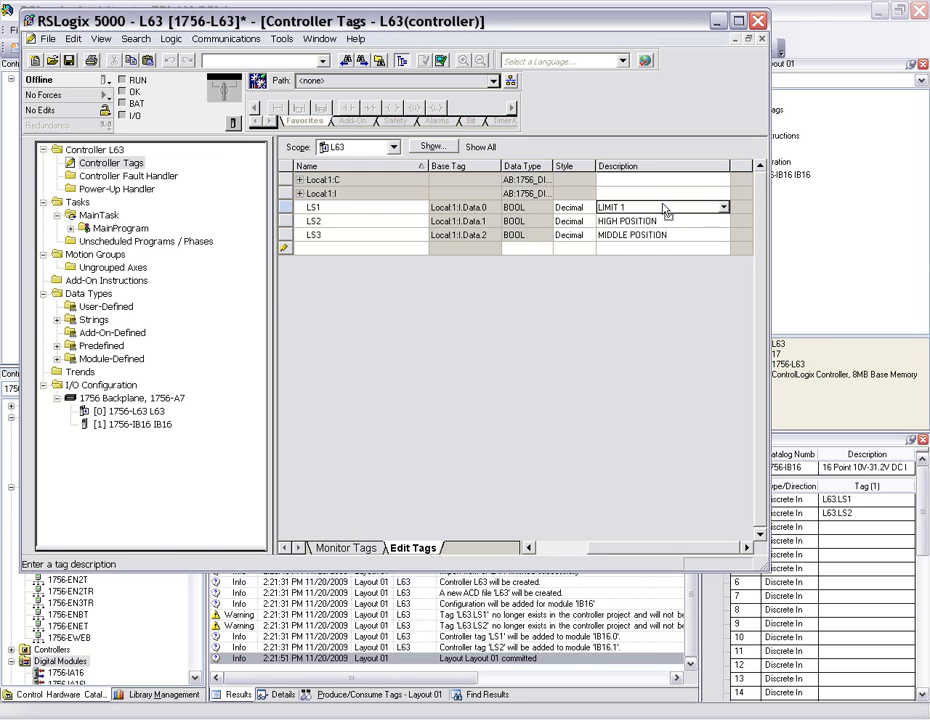
click(665, 207)
text(LOW)
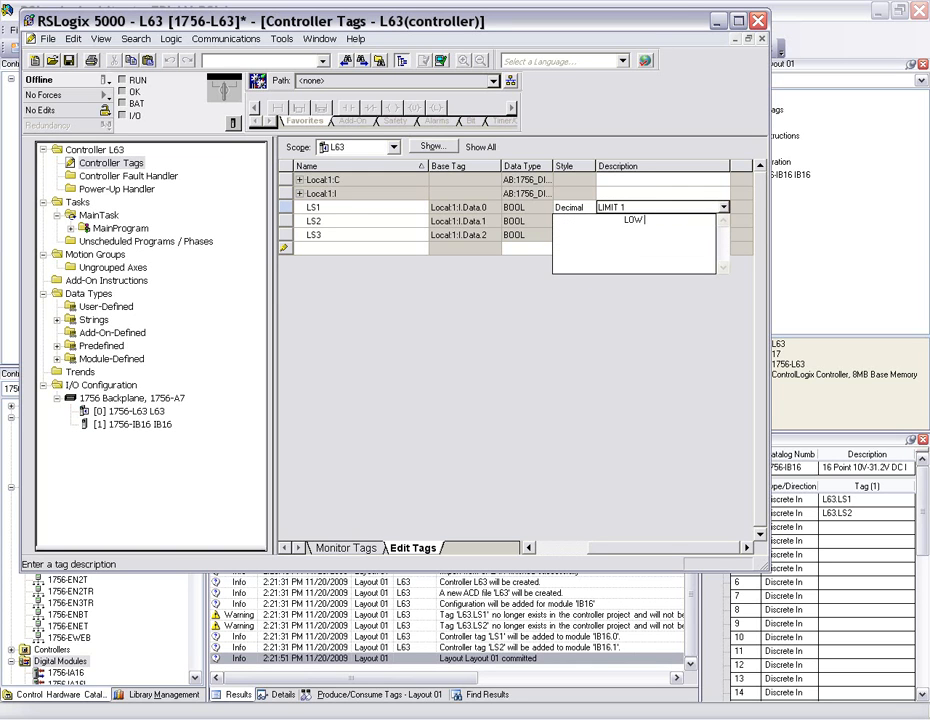
text( POSITION)
click(673, 199)
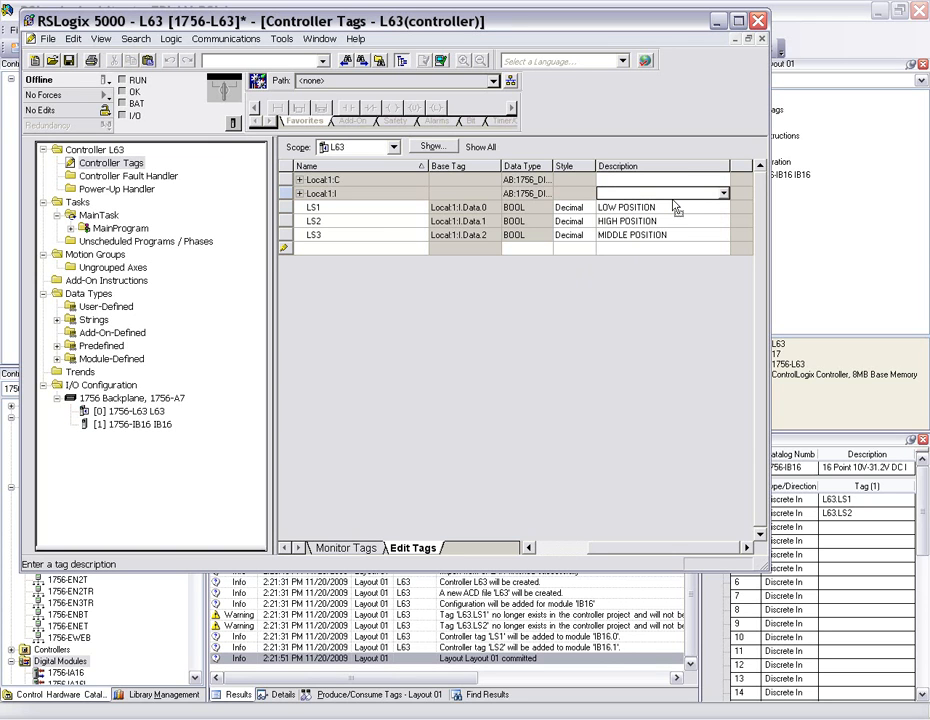
- Save the L63 controller project and close RSLogix 5000 to return to RSLogix Architect
click(69, 61)
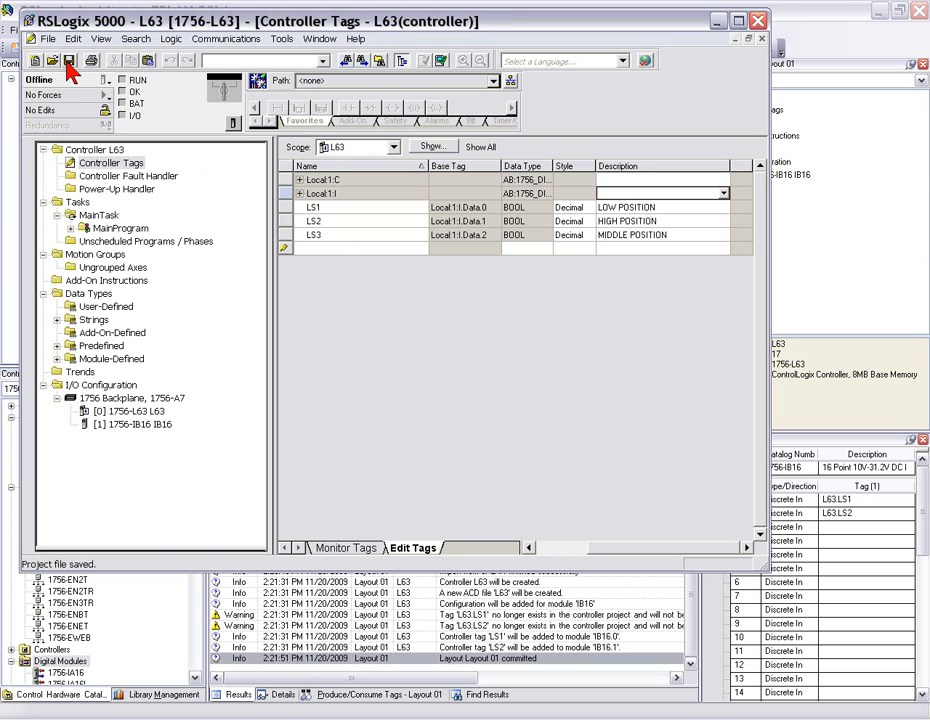
click(761, 38)
click(757, 20)
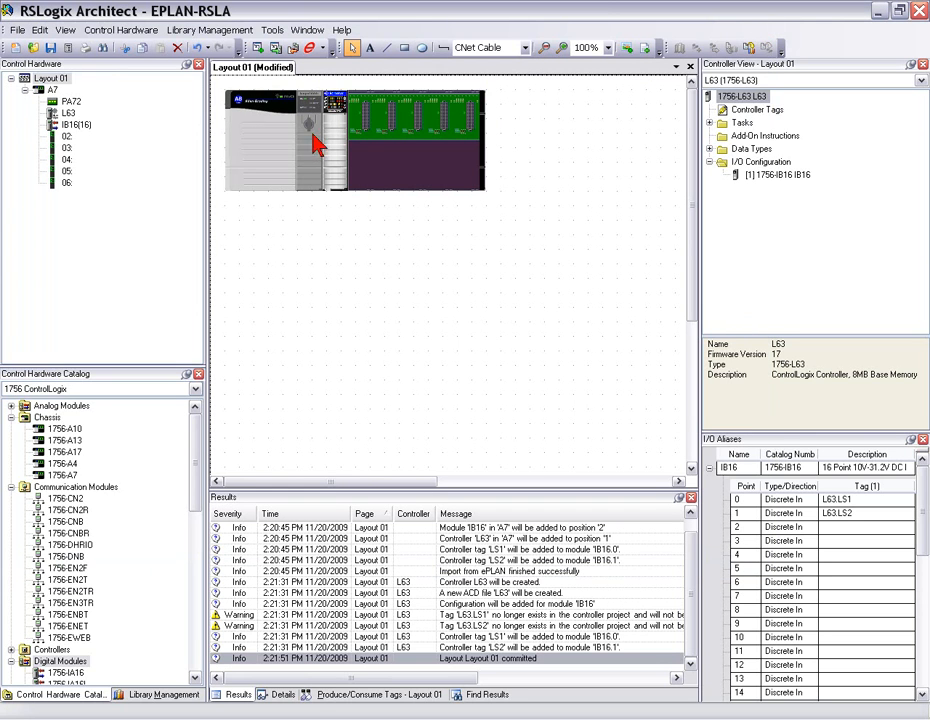
- Synchronize the layout with the L63 controller project and inspect the IB16 module's tag aliases on points 0 to 2
click(293, 49)
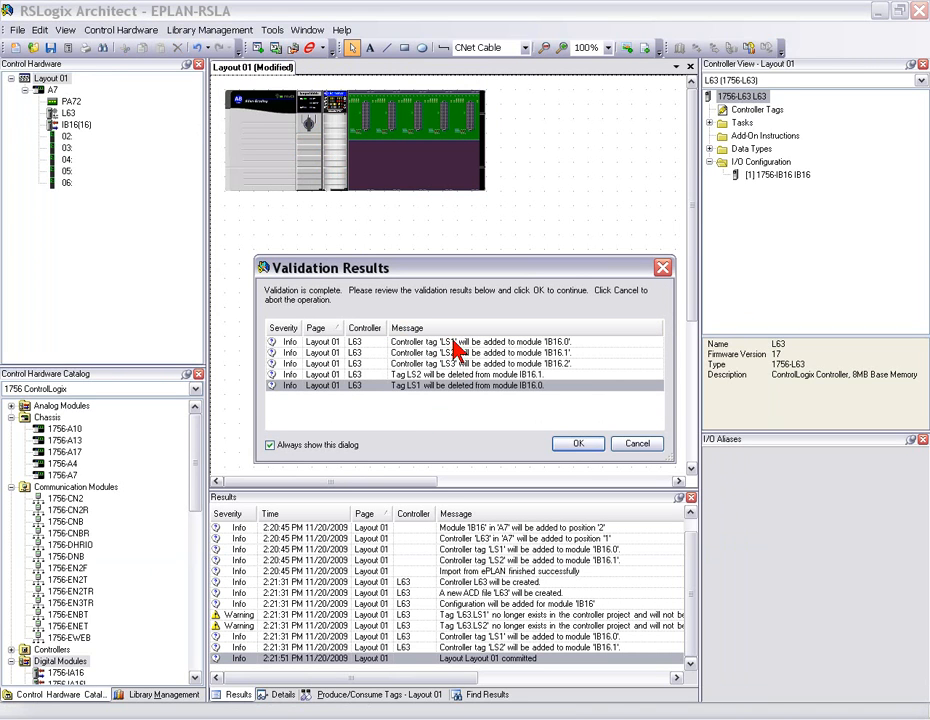
click(578, 447)
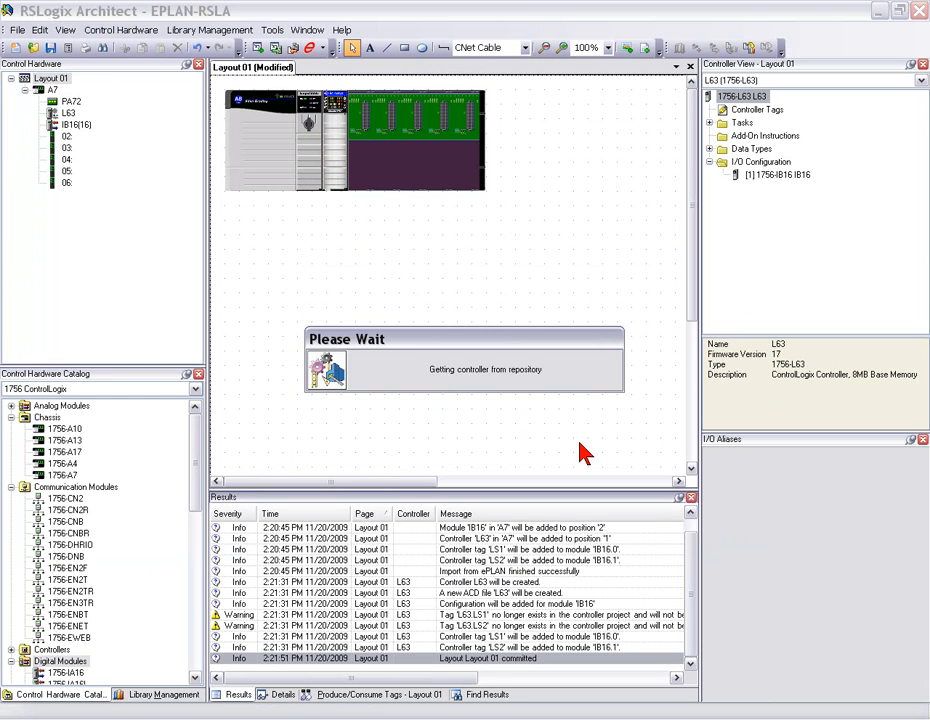
click(352, 166)
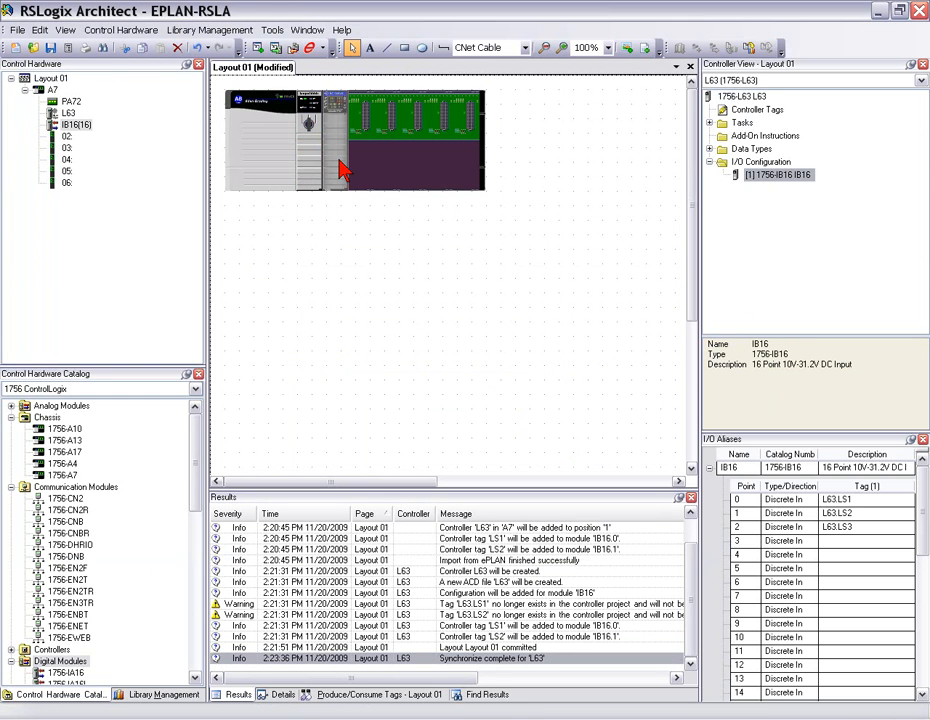
click(845, 499)
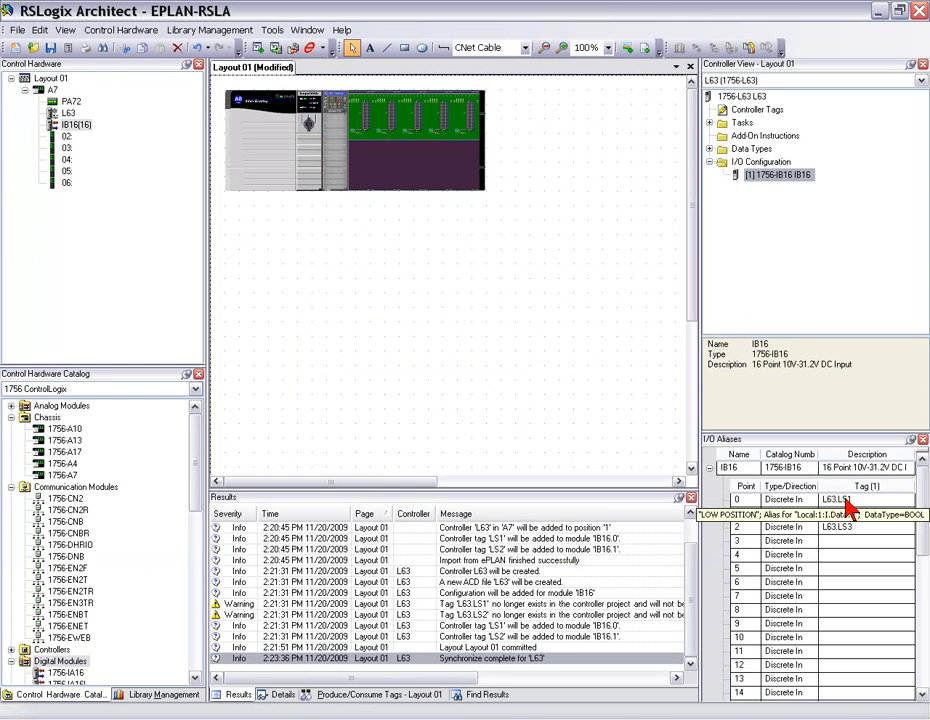
click(846, 517)
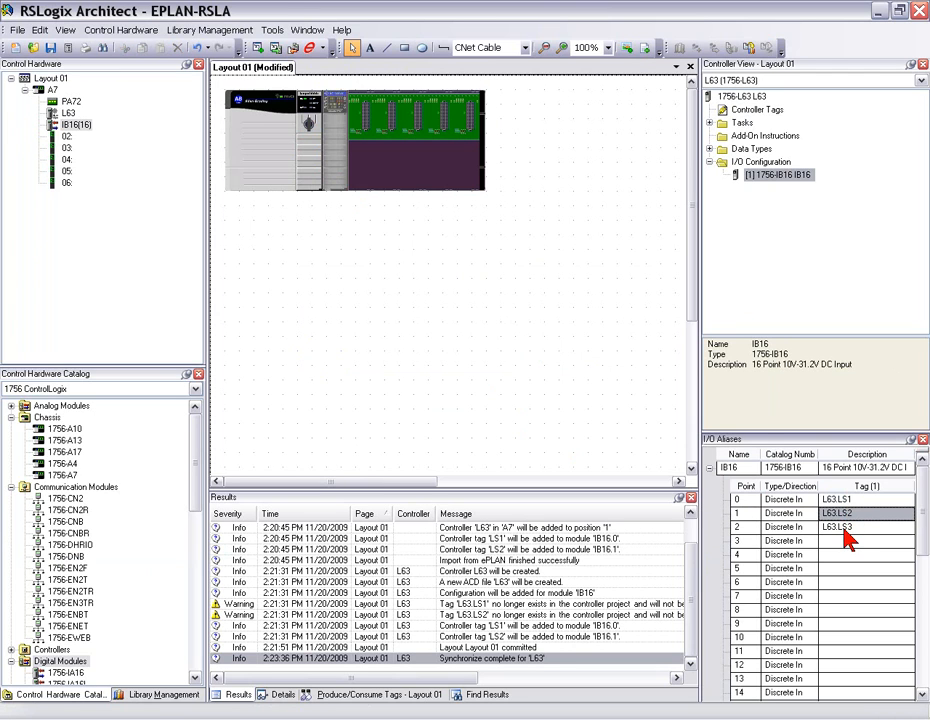
click(845, 529)
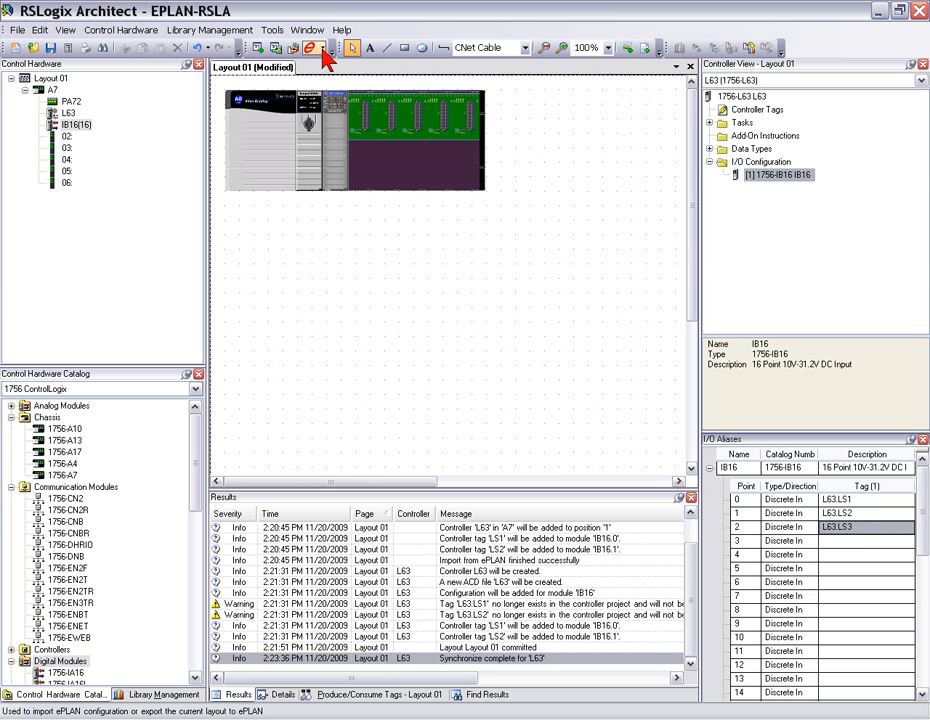
- Export the layout to EPLAN, replacing the existing EPLAN-RSLA.xml on the Desktop and accepting the validated changes
click(324, 56)
click(330, 77)
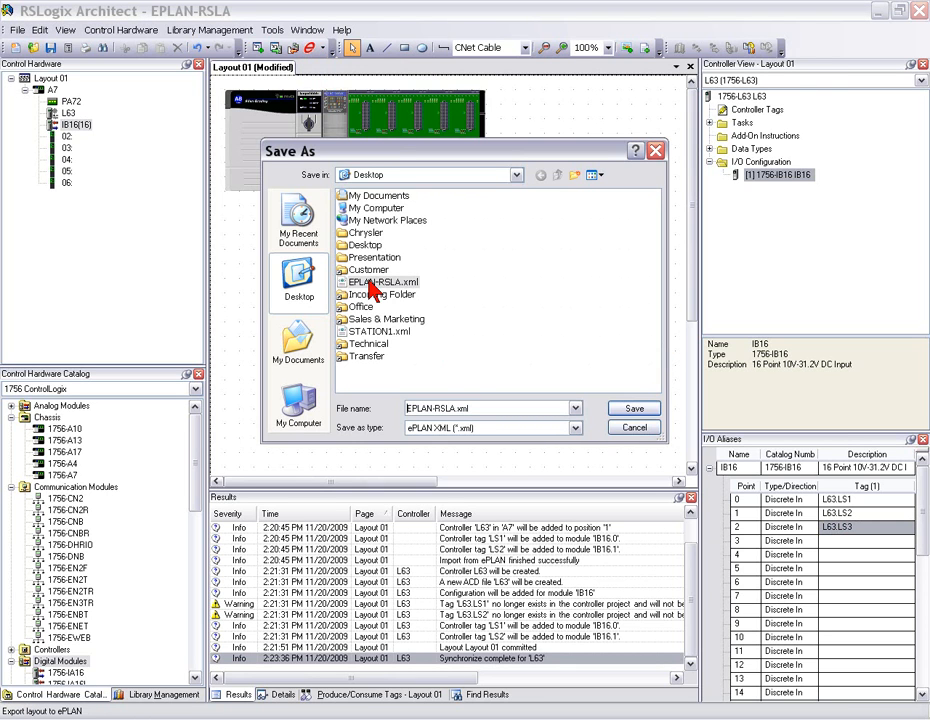
click(630, 412)
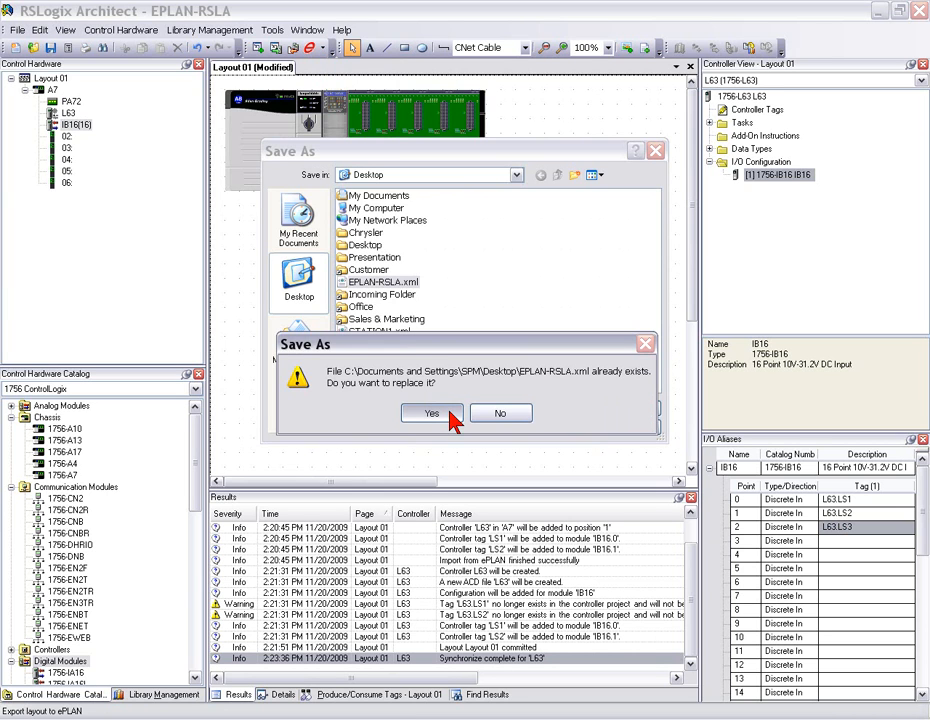
click(449, 413)
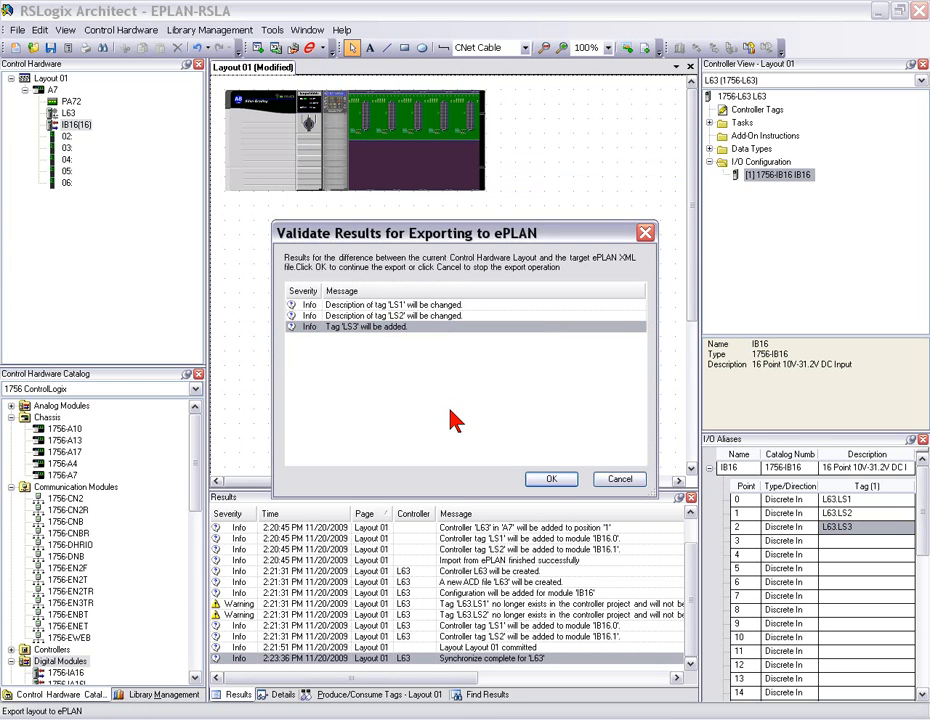
click(551, 479)
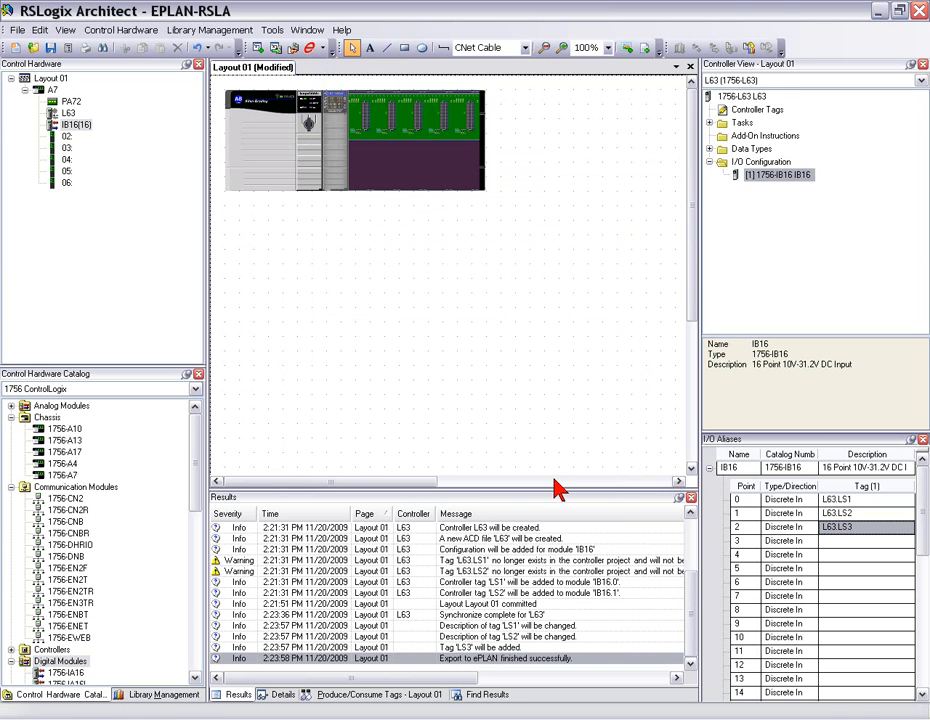
- Switch to EPLAN Electric P8 and load EPLAN-RSLA.xml for PLC data import in RSLogix Architect 3.0 format, synchronizing functions
key(alt+Tab)
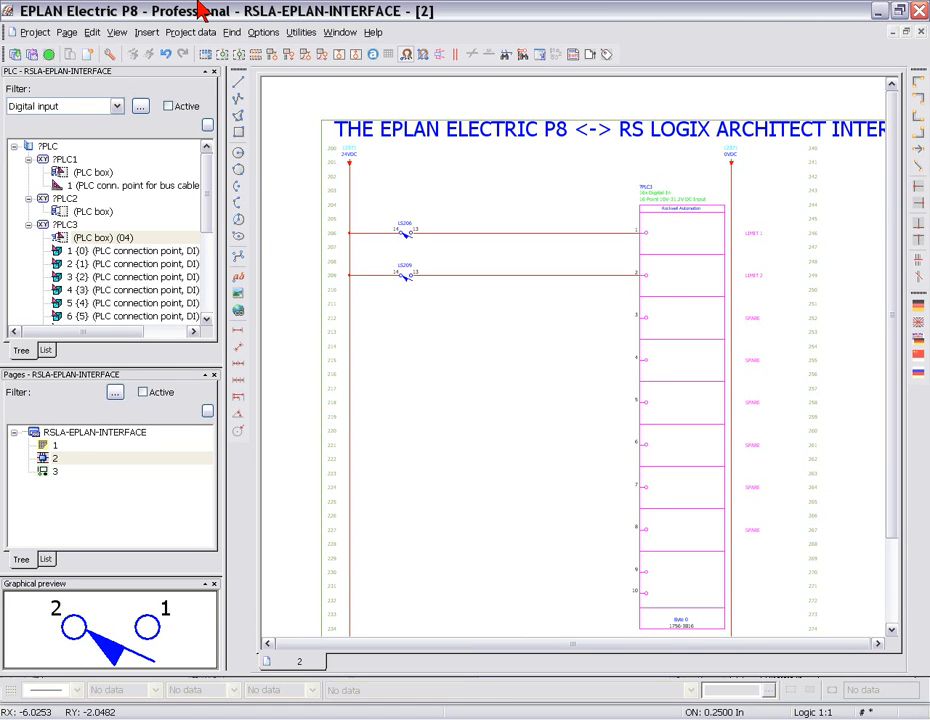
click(190, 31)
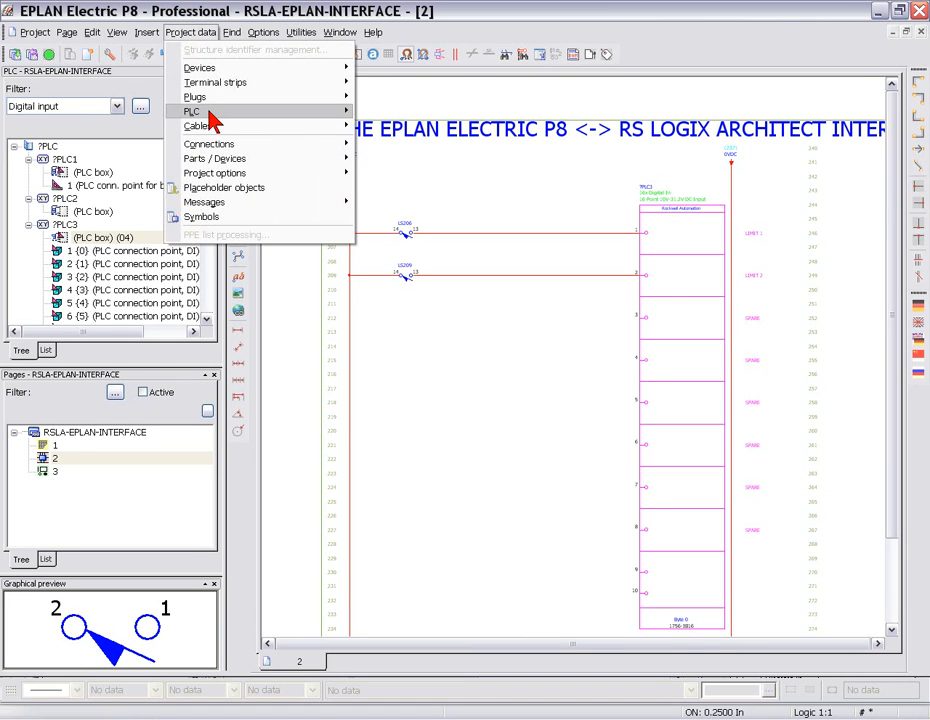
mouse_move(210, 113)
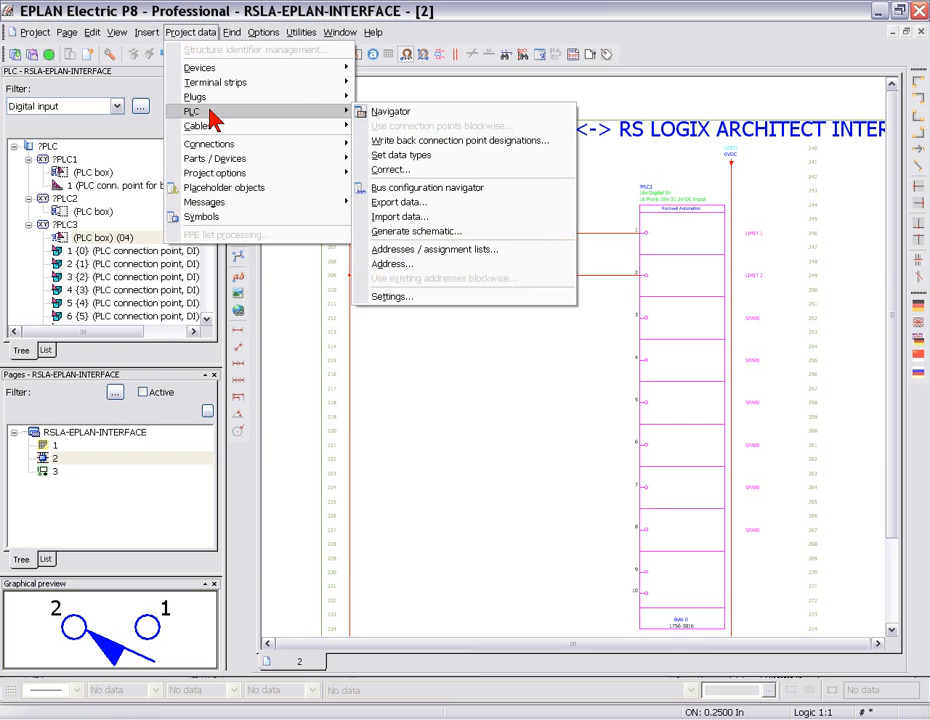
click(390, 217)
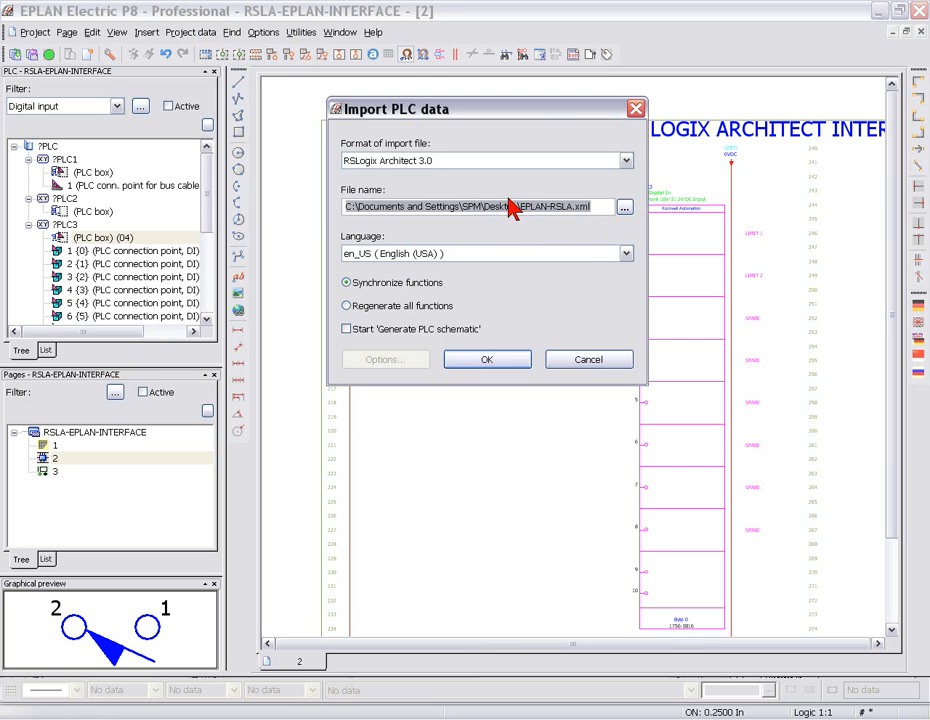
click(485, 362)
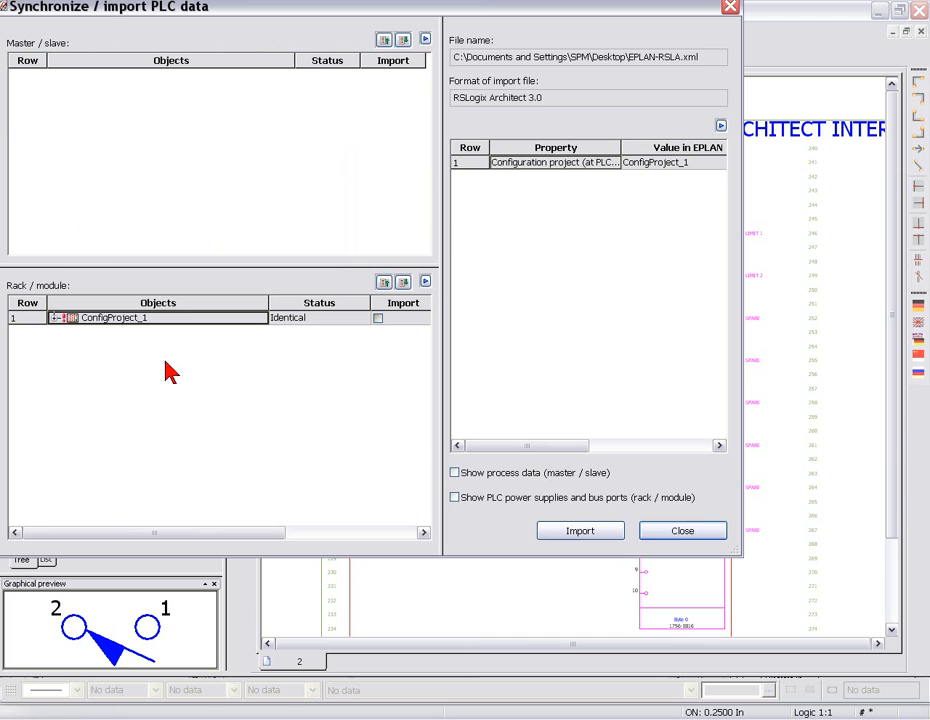
- Expand ConfigProject_1 down to the slot 1 module of rack A7 and compare the properties of its differing connection points
click(56, 318)
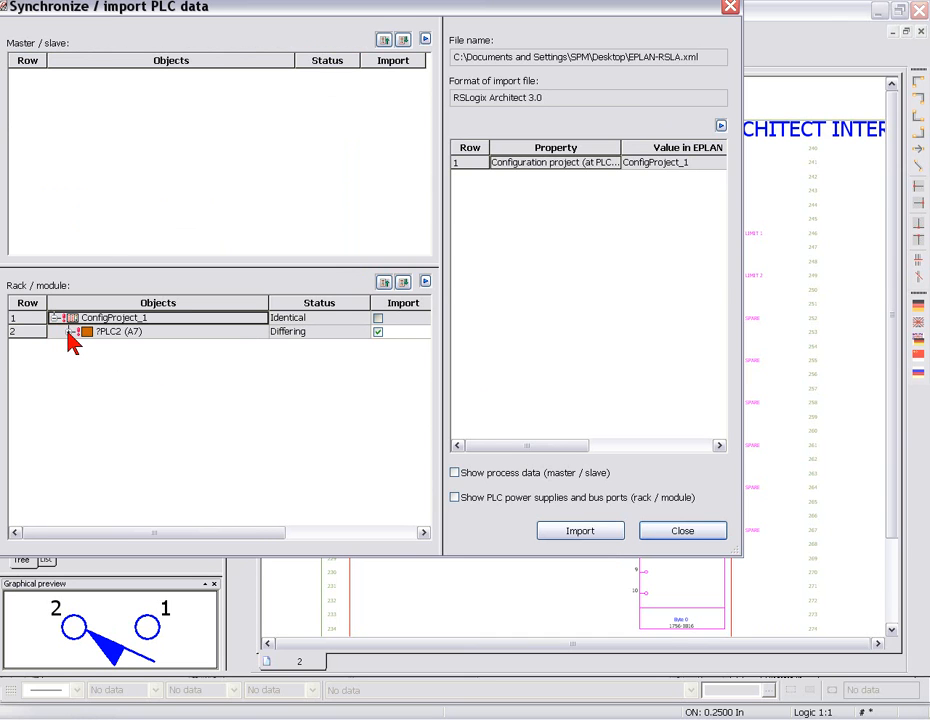
click(70, 331)
click(86, 360)
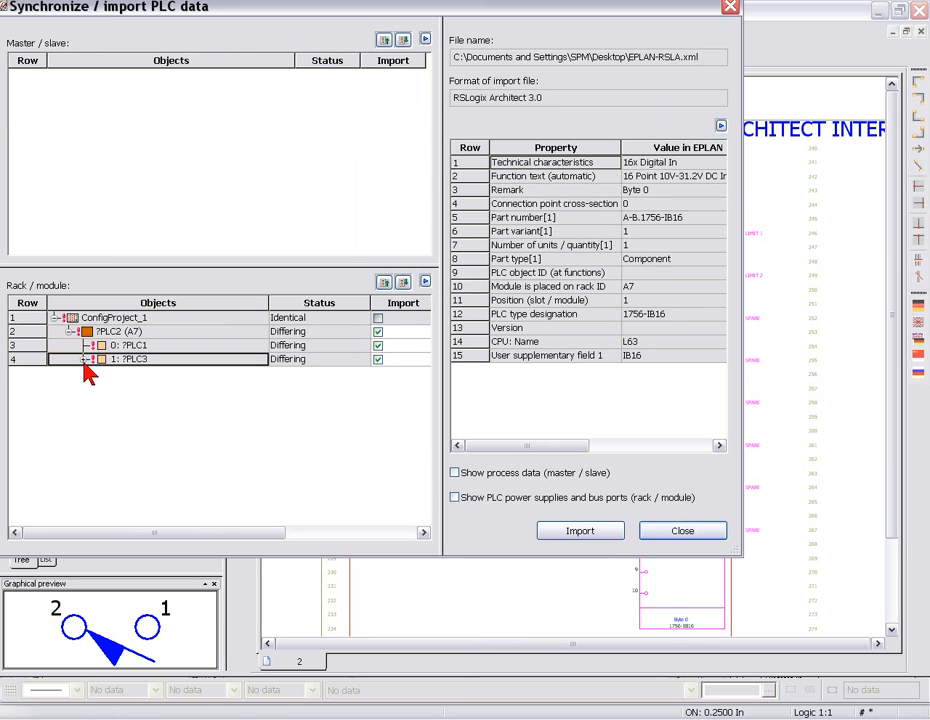
click(85, 360)
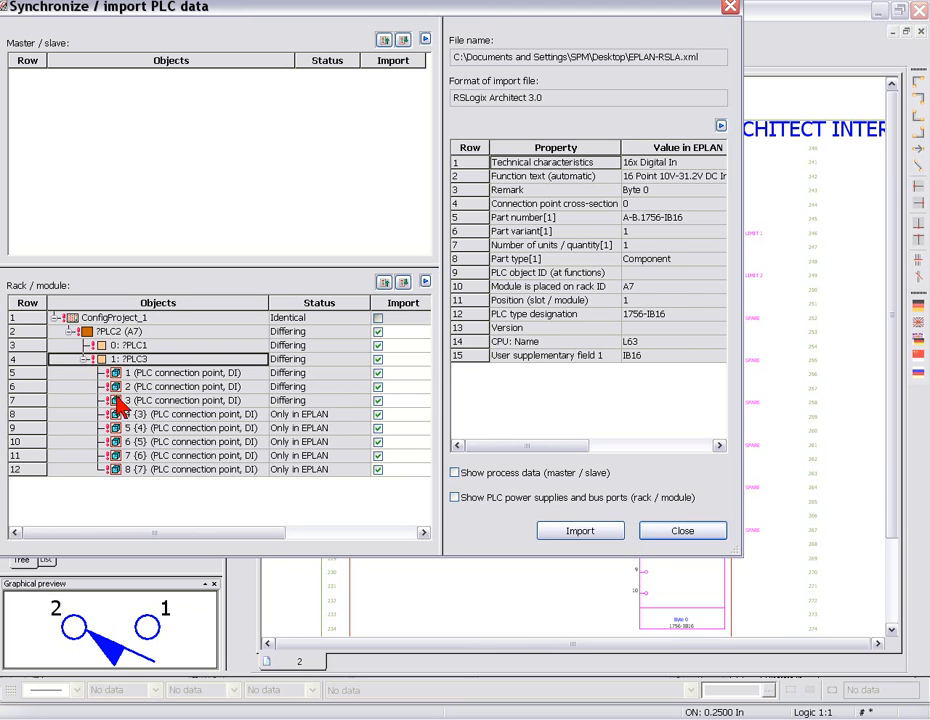
key(Down)
key(Down)
key(Down)
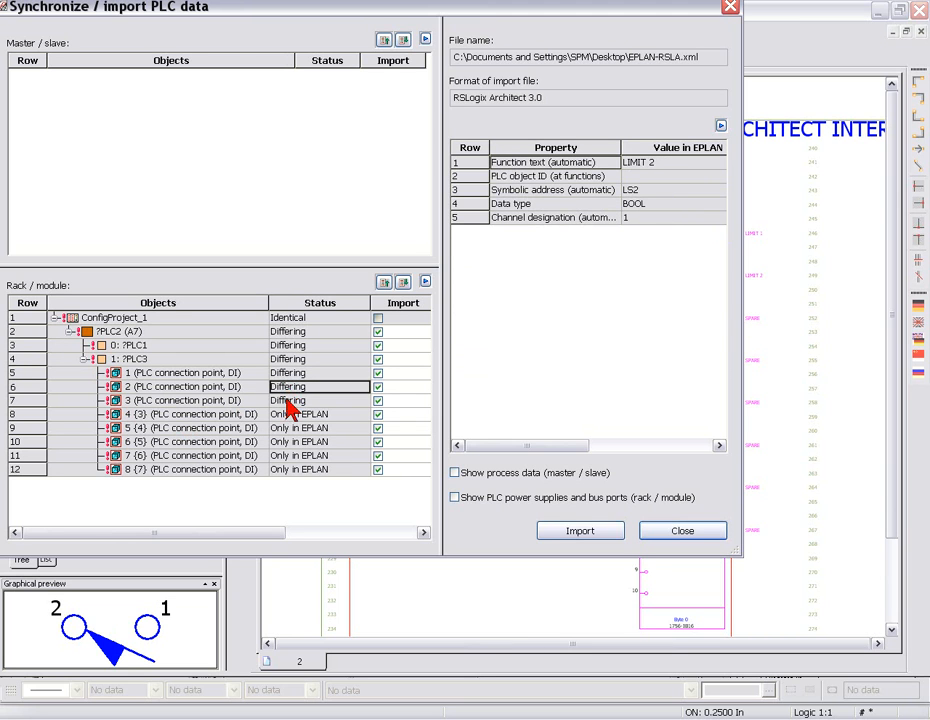
click(284, 386)
click(285, 376)
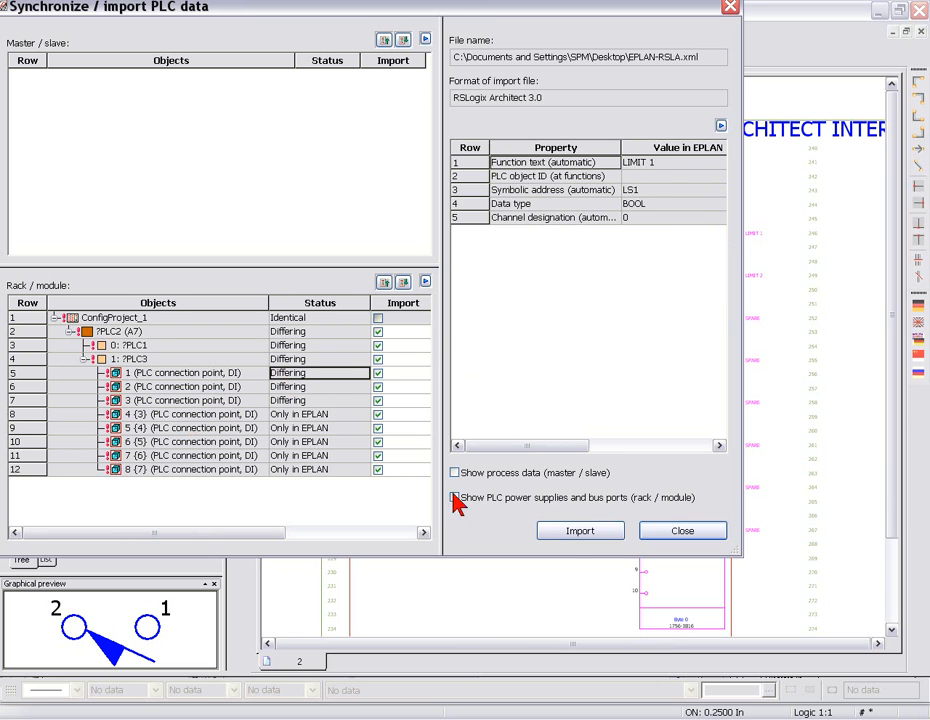
- Import the differing PLC data into the project, close the synchronization and check the IB16 module's function texts on the schematic
click(577, 532)
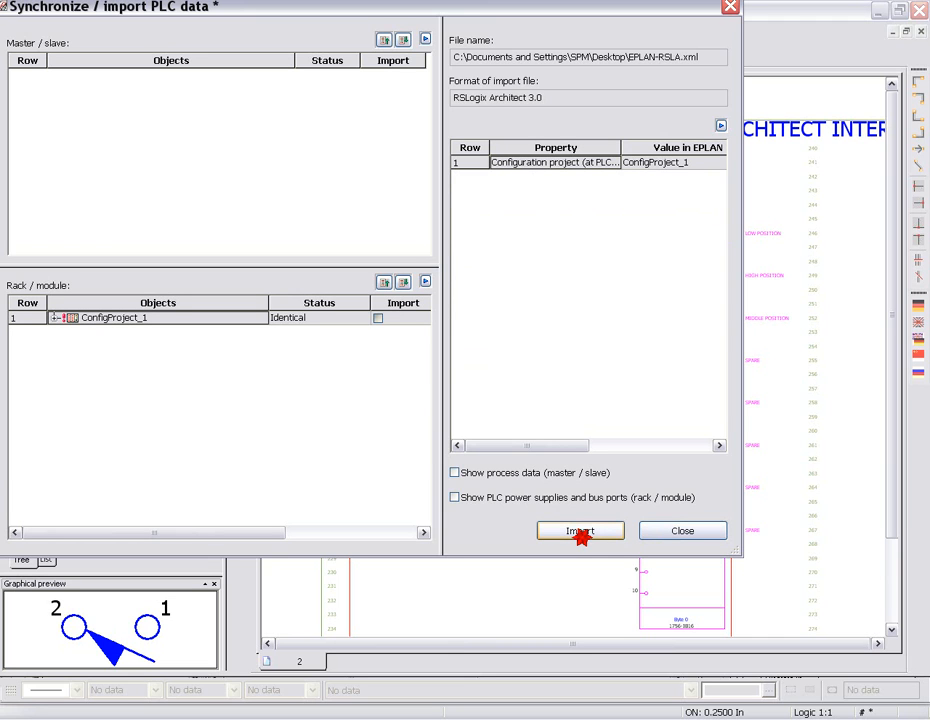
click(672, 533)
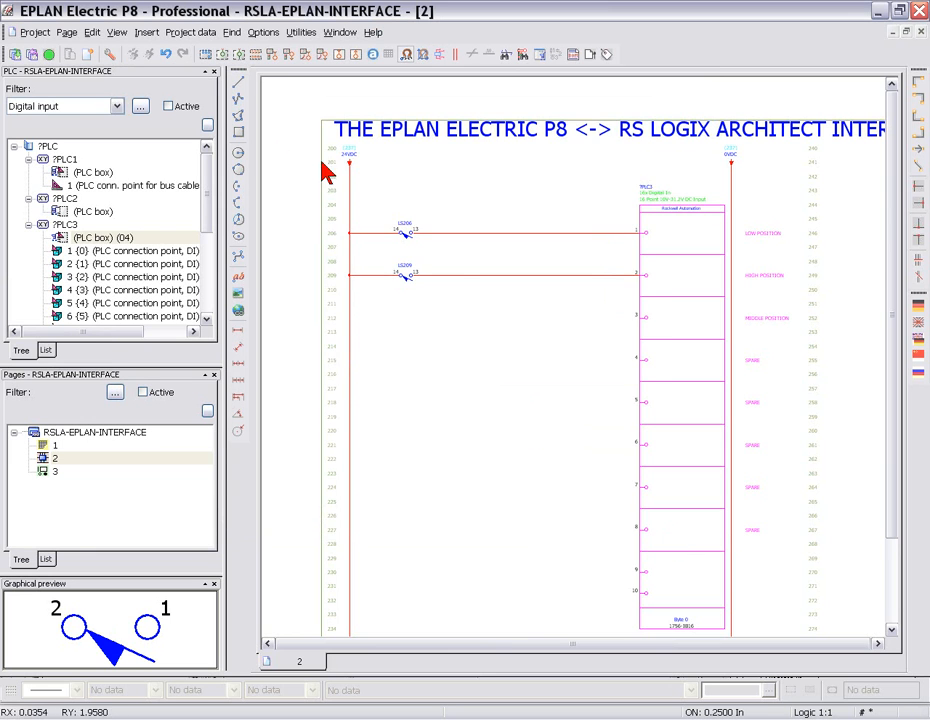
scroll(838, 275, up, 2)
scroll(838, 287, up, 2)
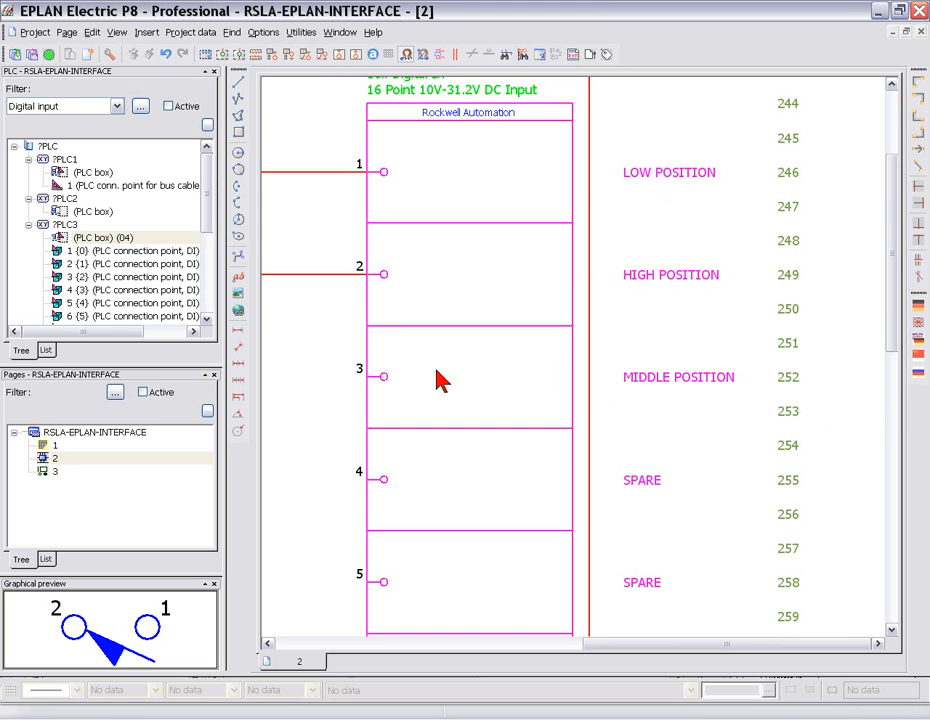
- Duplicate the LS209 limit switch branch onto line 212, wiring it between the 24VDC rail and connection point 3 of the PLC module
scroll(378, 388, down, 2)
middle_drag(312, 399, 598, 332)
scroll(592, 332, down, 2)
drag(281, 251, 438, 318)
key(d)
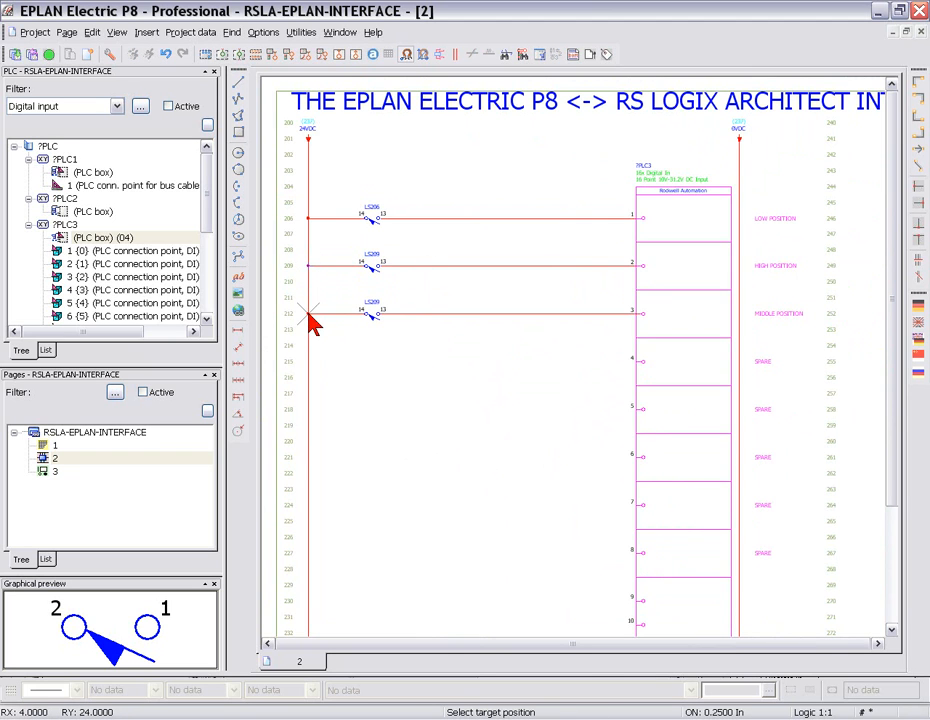
click(309, 314)
click(468, 480)
key(Escape)
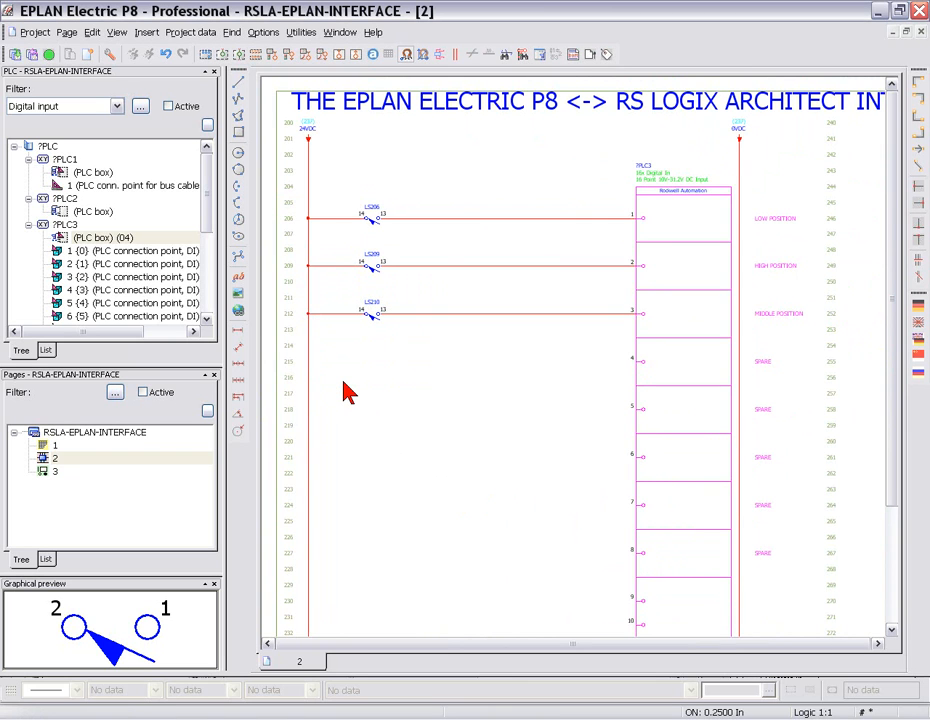
scroll(347, 392, down, 2)
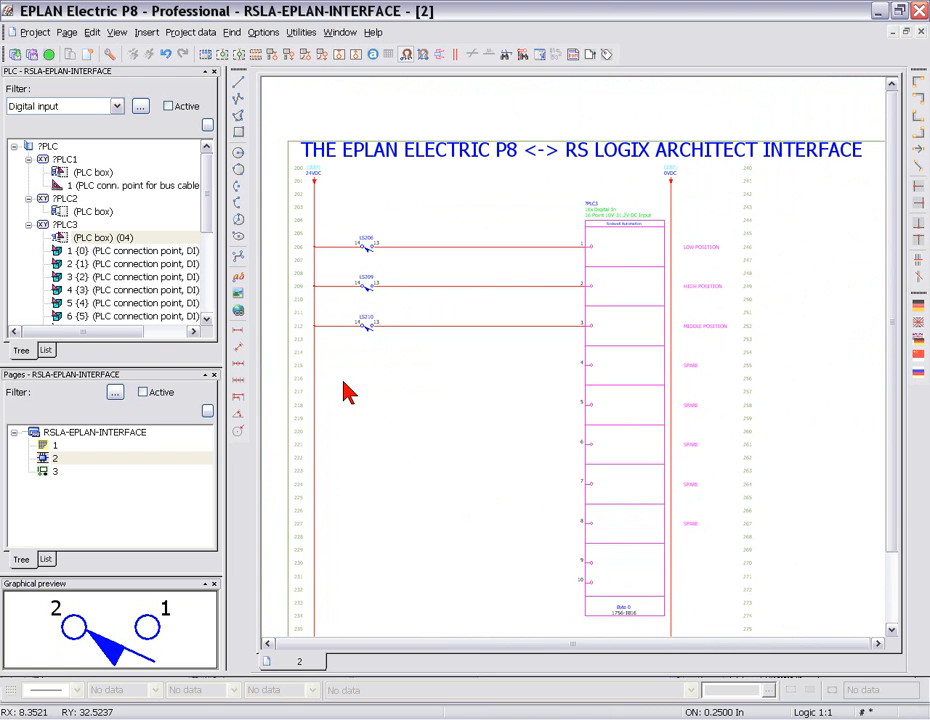